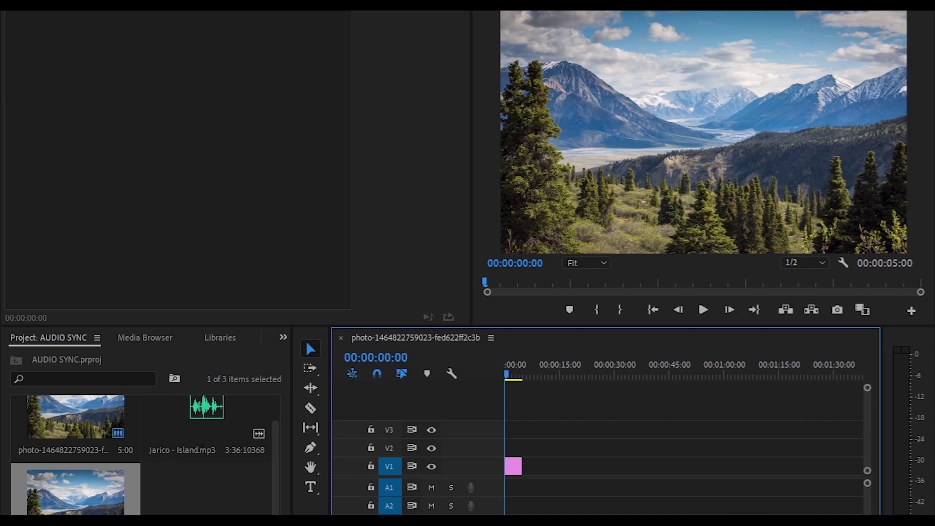
Step: Place Jarico - Island.mp3 on audio track A1
{"action": "left_click", "coordinate": [204, 437]}
{"action": "mouse_move", "coordinate": [186, 432]}
{"action": "left_mouse_down"}
{"action": "mouse_move", "coordinate": [510, 484]}
{"action": "mouse_move", "coordinate": [498, 501]}
{"action": "left_mouse_up"}
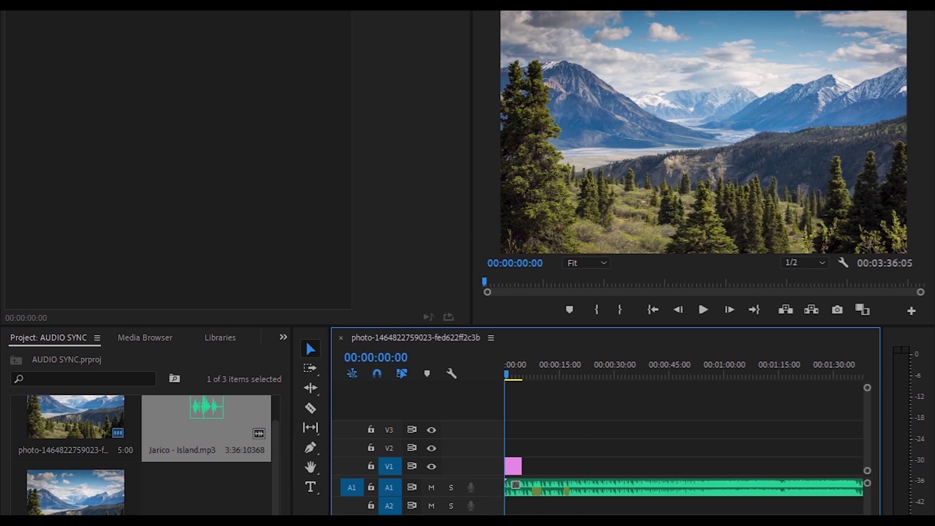
{"action": "key", "text": "minus"}
{"action": "key", "text": "minus"}
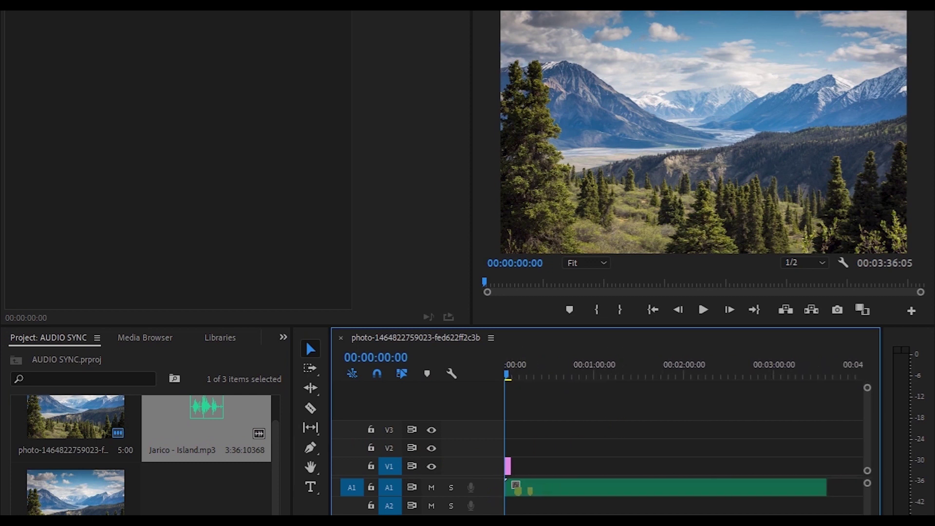
{"action": "key", "text": "minus"}
Step: Extend the V1 mountain photo clip to end with the song
{"action": "left_click_drag", "start_coordinate": [509, 466], "coordinate": [779, 457]}
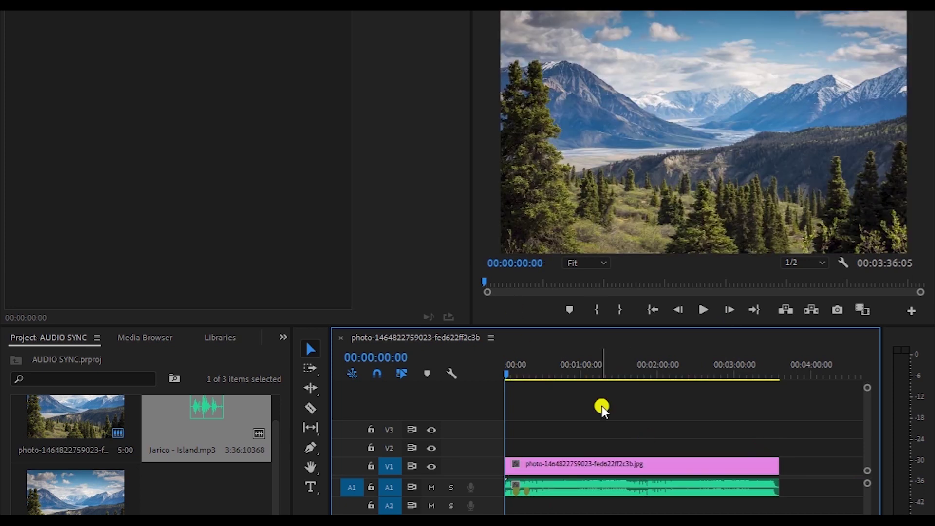
{"action": "key", "text": "equal"}
{"action": "key", "text": "equal"}
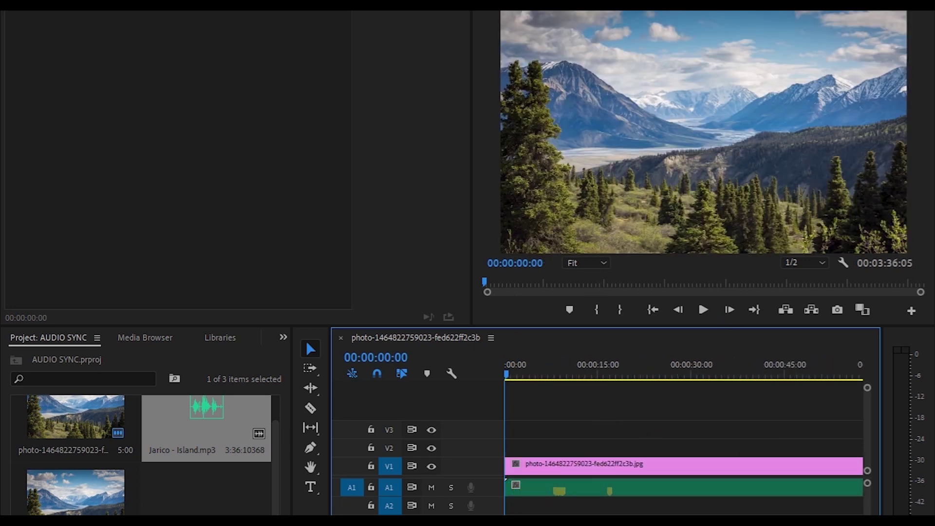
{"action": "key", "text": "equal"}
{"action": "key", "text": "equal"}
{"action": "key", "text": "equal"}
{"action": "key", "text": "equal"}
{"action": "key", "text": "minus"}
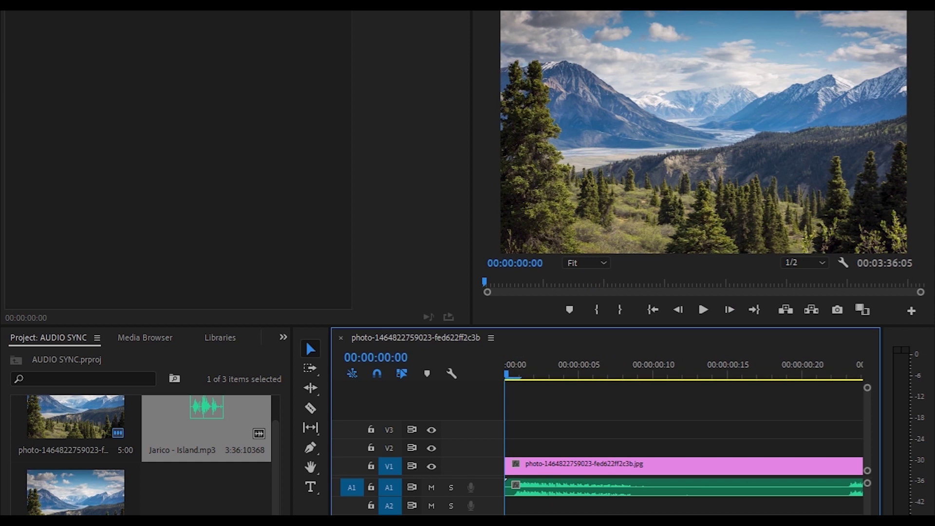
{"action": "key", "text": "minus"}
{"action": "key", "text": "minus"}
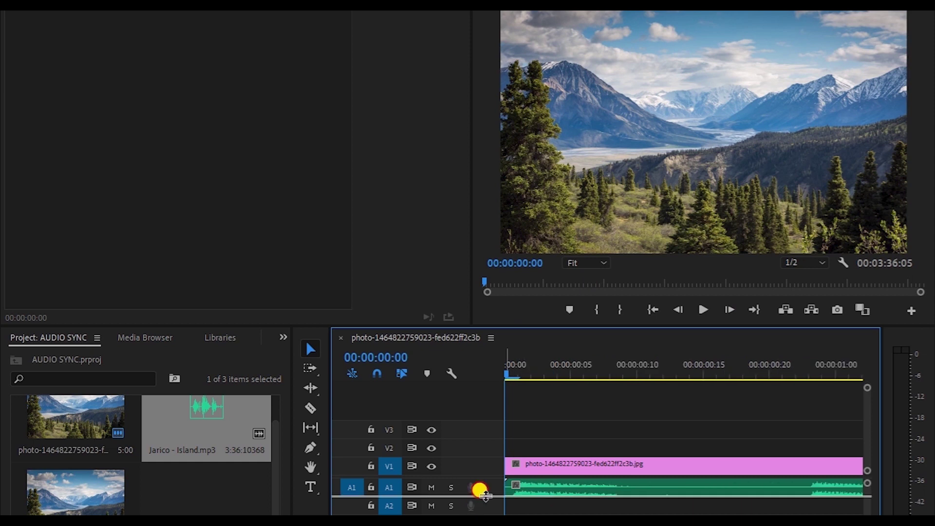
Step: Make track A1 taller to show the song's waveform
{"action": "left_click_drag", "start_coordinate": [476, 491], "coordinate": [478, 505]}
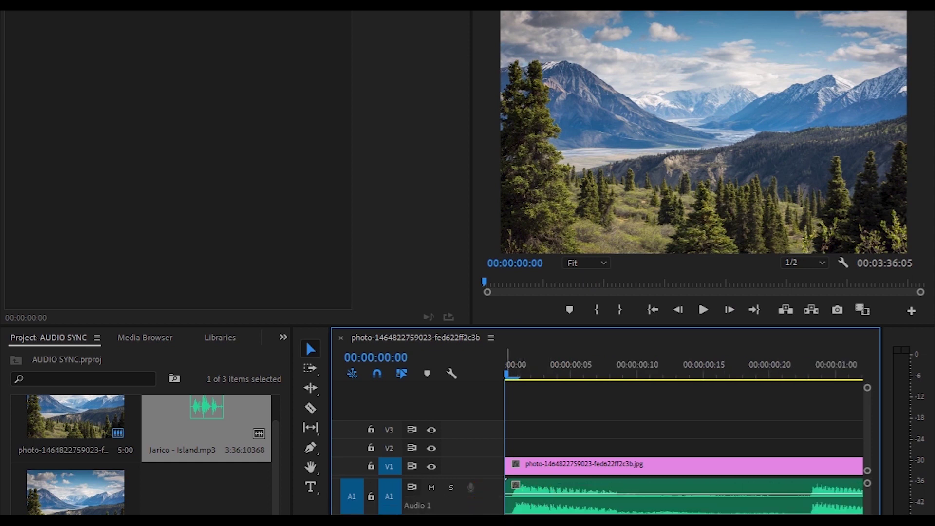
{"action": "key", "text": "minus"}
{"action": "key", "text": "minus"}
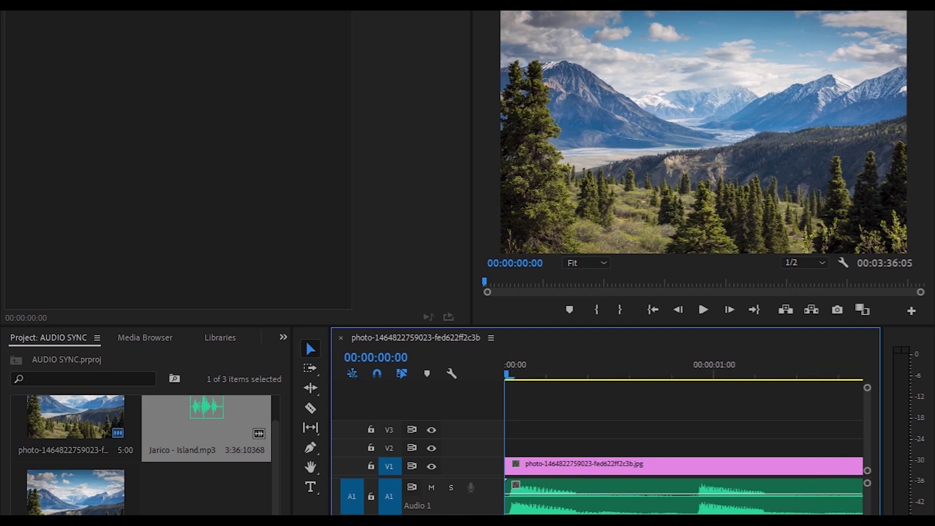
{"action": "key", "text": "minus"}
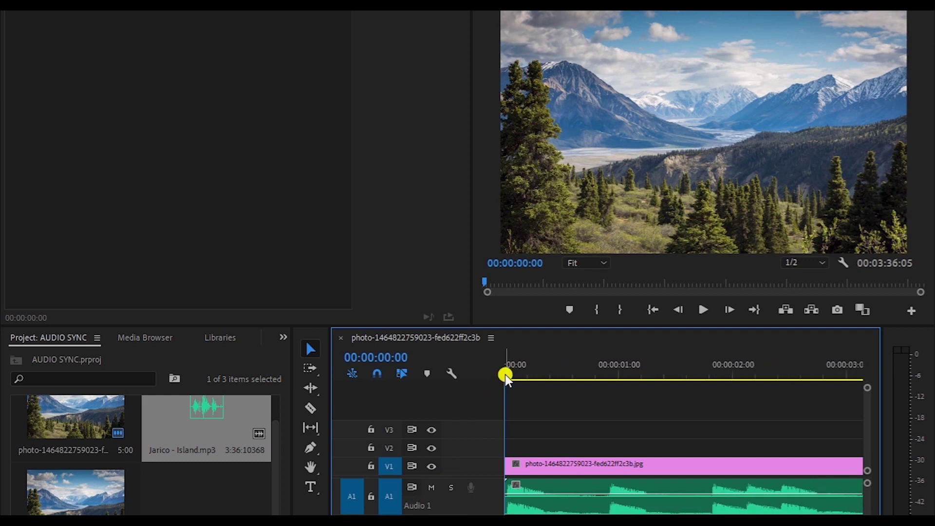
Step: Add a marker near the first frame and four more on beats during playback
{"action": "left_click_drag", "start_coordinate": [507, 375], "coordinate": [510, 375]}
{"action": "key", "text": "m"}
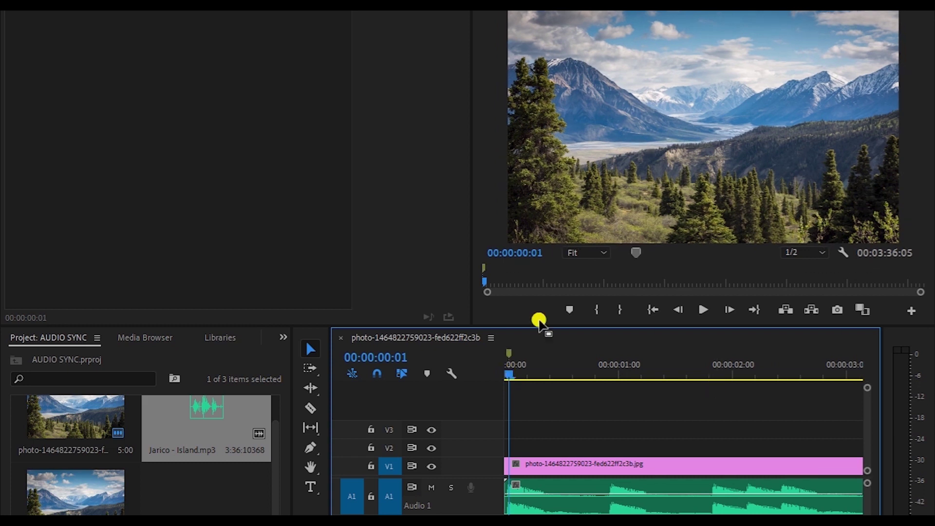
{"action": "left_click", "coordinate": [700, 307]}
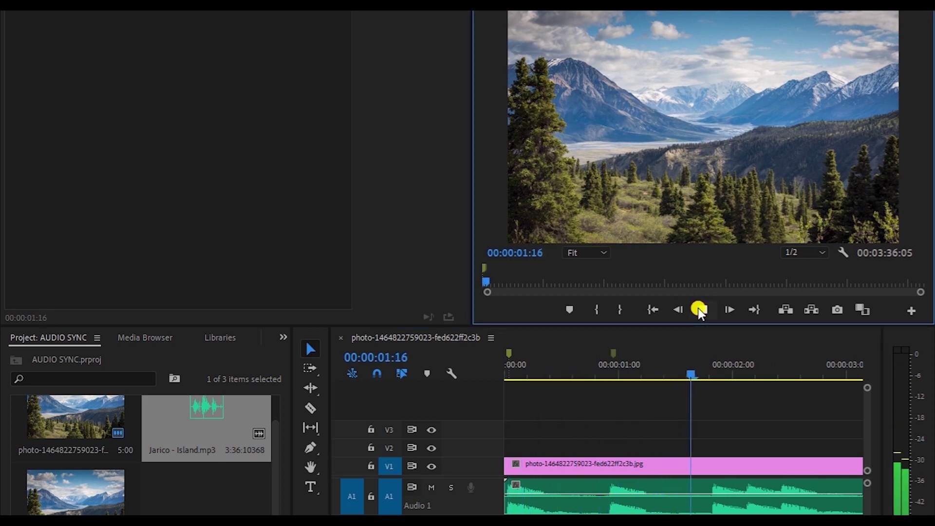
{"action": "key", "text": "m"}
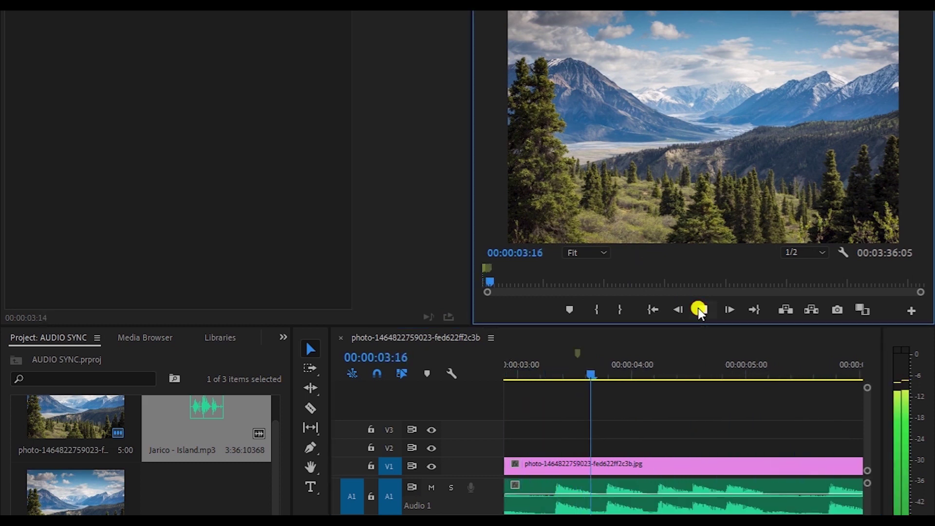
{"action": "key", "text": "m"}
{"action": "key", "text": "m"}
{"action": "key", "text": "m"}
{"action": "key", "text": "m"}
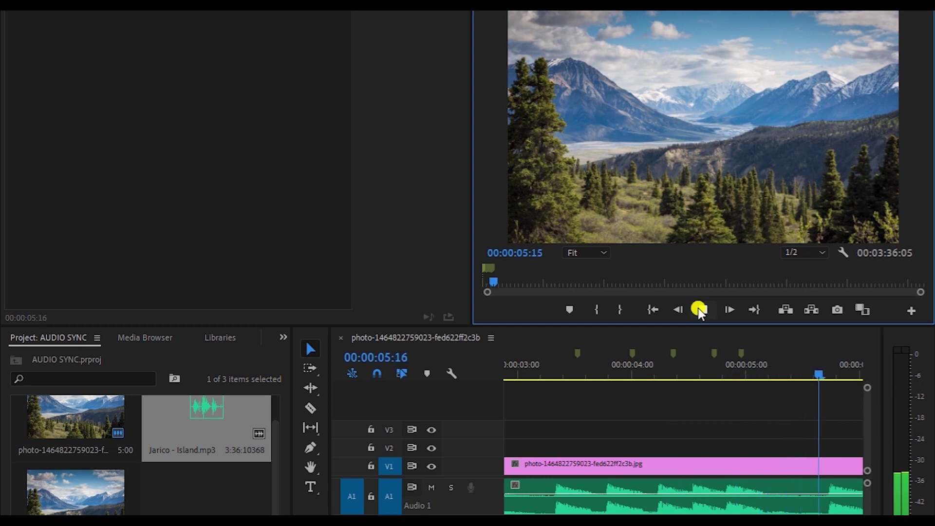
{"action": "key", "text": "m"}
{"action": "key", "text": "m"}
{"action": "key", "text": "m"}
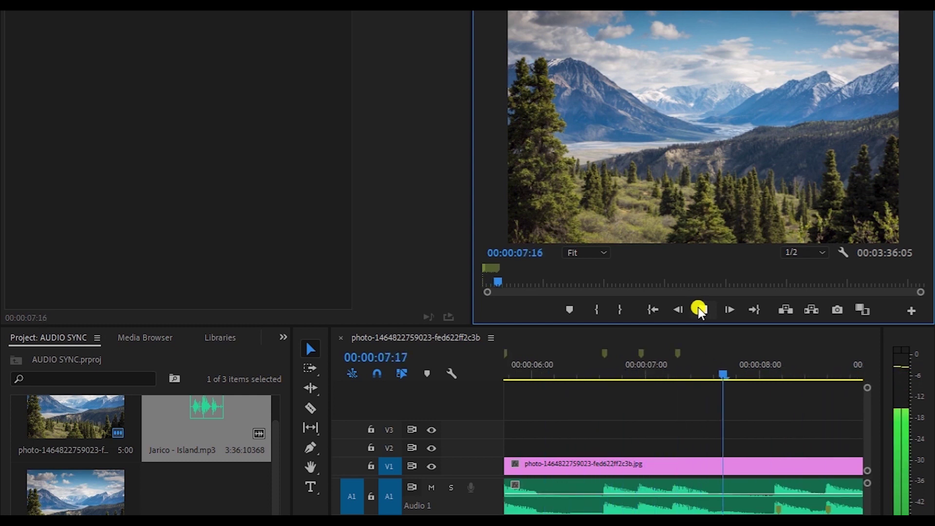
{"action": "key", "text": "m"}
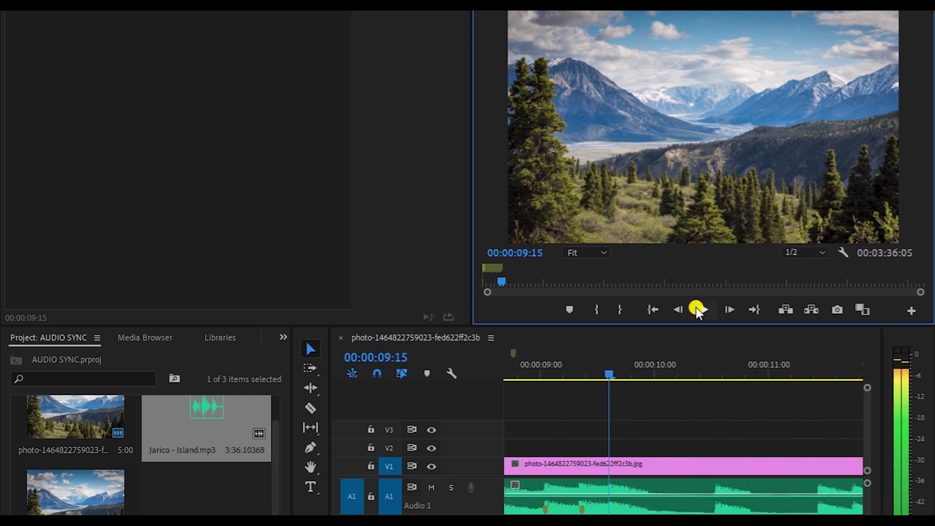
Step: Stop playback and bring the playhead back to the start
{"action": "key", "text": "space"}
{"action": "key", "text": "minus"}
{"action": "key", "text": "minus"}
{"action": "key", "text": "minus"}
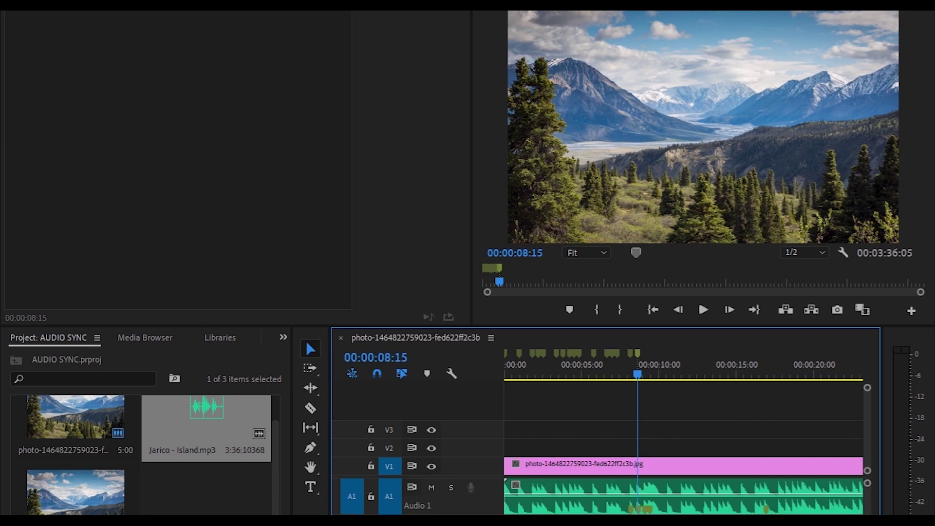
{"action": "left_click_drag", "start_coordinate": [643, 375], "coordinate": [451, 363]}
{"action": "key", "text": "equal"}
{"action": "key", "text": "equal"}
{"action": "key", "text": "equal"}
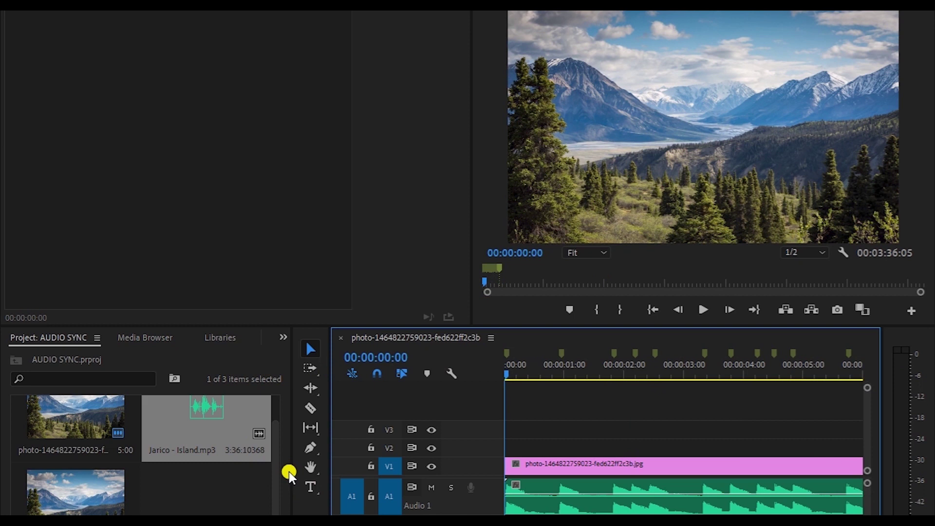
Step: Start a HI text box near the top of the mountain photo with the Type Tool
{"action": "left_click", "coordinate": [313, 489]}
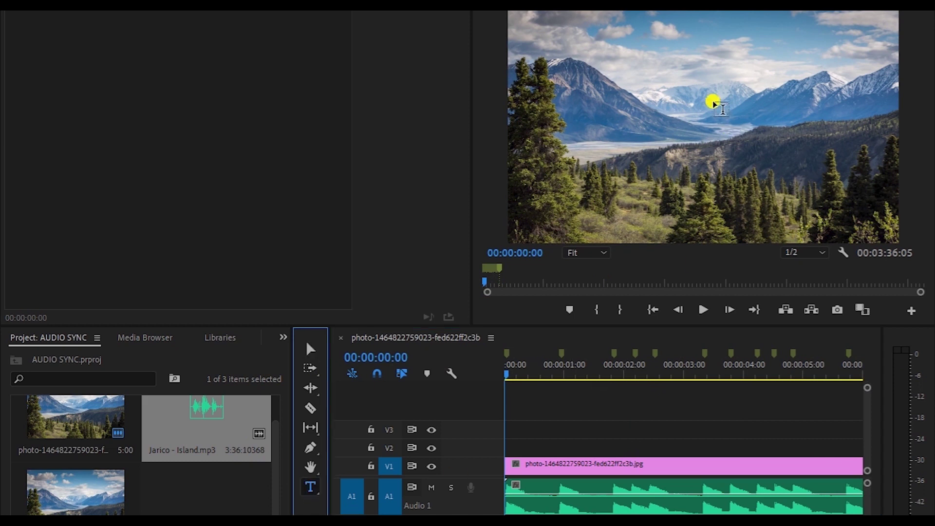
{"action": "left_click", "coordinate": [712, 46]}
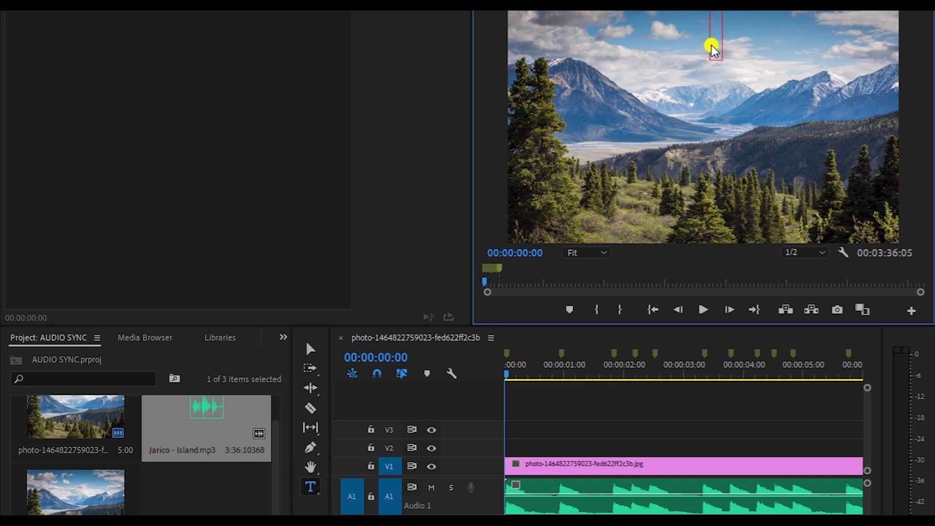
{"action": "type", "text": "HI"}
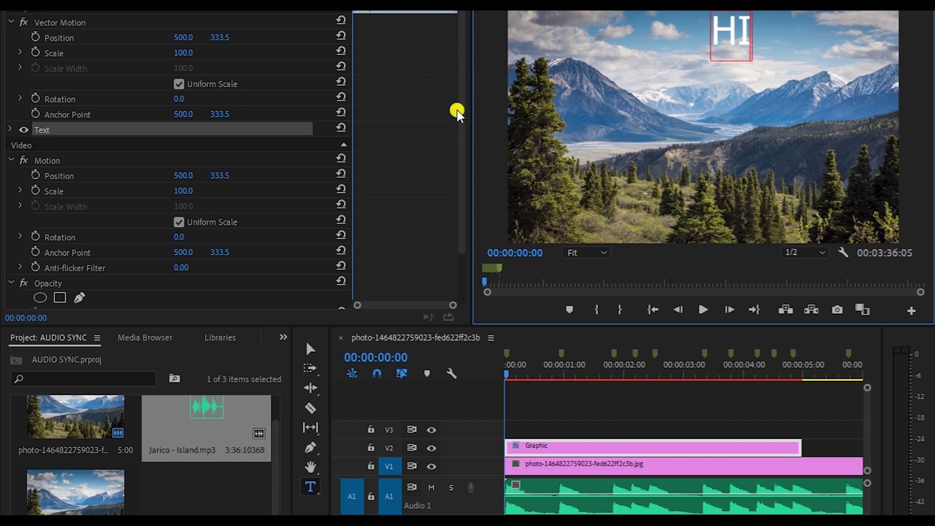
{"action": "mouse_move", "coordinate": [462, 117]}
{"action": "left_mouse_down"}
{"action": "mouse_move", "coordinate": [464, 214]}
{"action": "mouse_move", "coordinate": [455, 146]}
{"action": "left_mouse_up"}
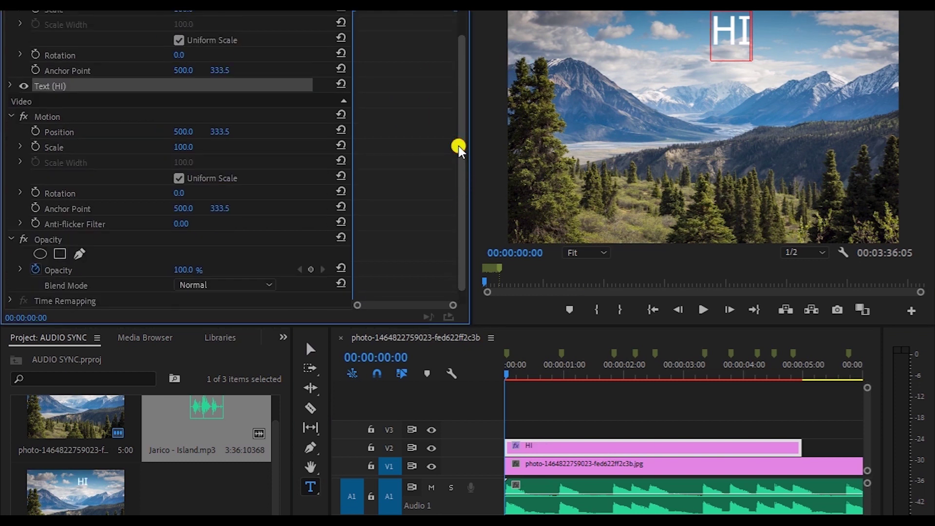
Step: Turn on Shadow for the HI text in Effect Controls, then select the HI title
{"action": "left_click", "coordinate": [10, 89]}
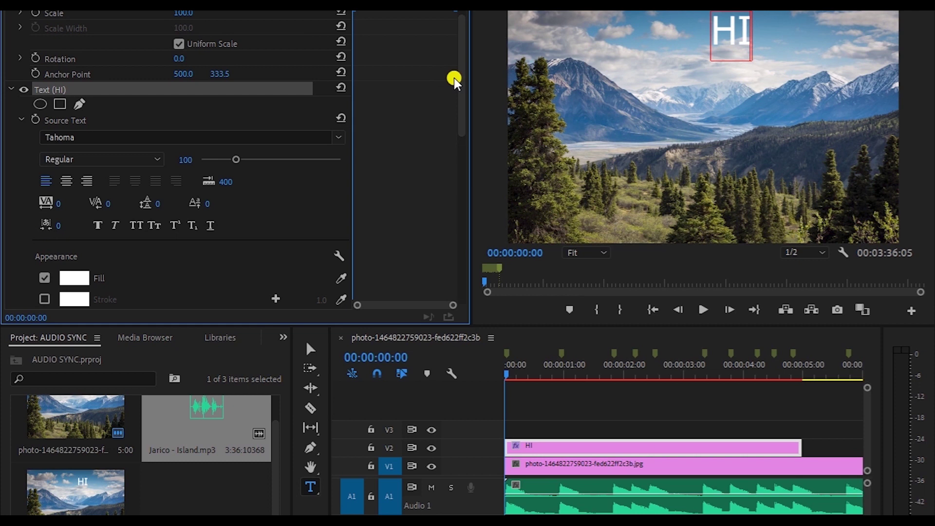
{"action": "left_click_drag", "start_coordinate": [464, 88], "coordinate": [463, 154]}
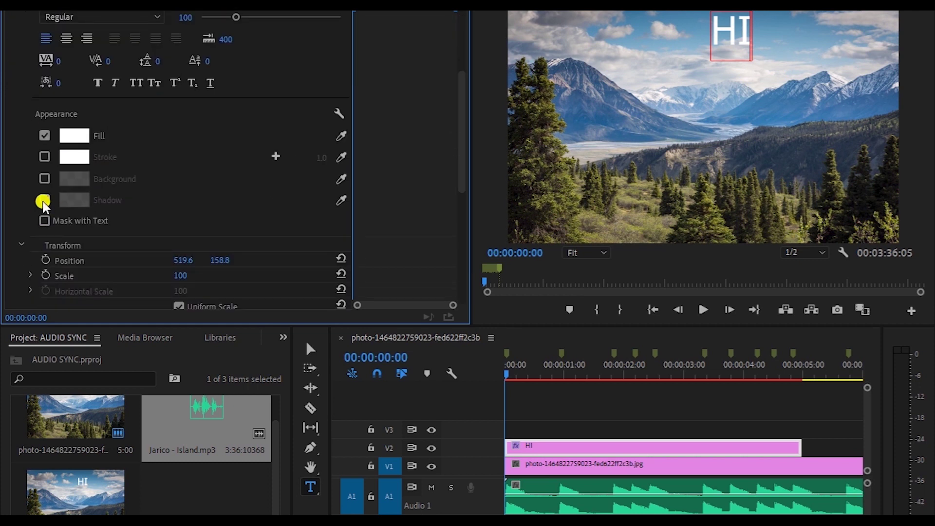
{"action": "left_click", "coordinate": [45, 200]}
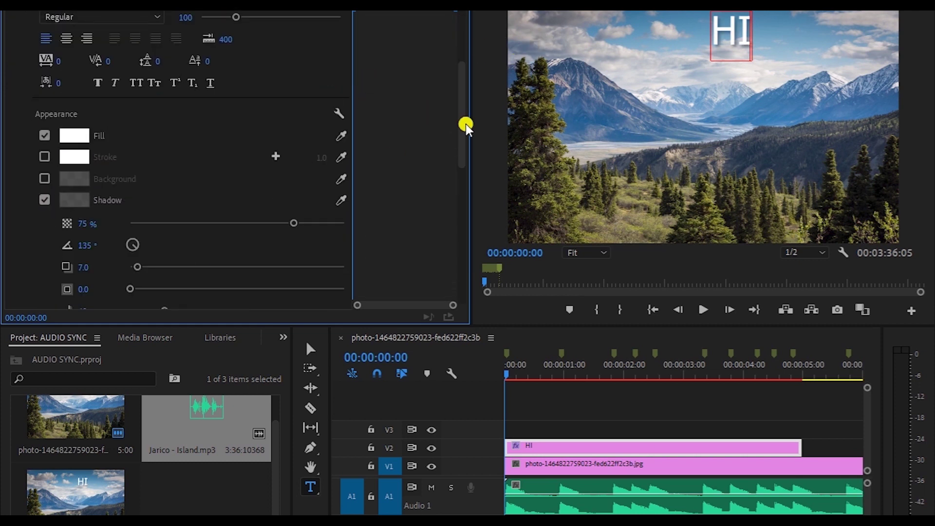
{"action": "left_click_drag", "start_coordinate": [464, 124], "coordinate": [464, 84]}
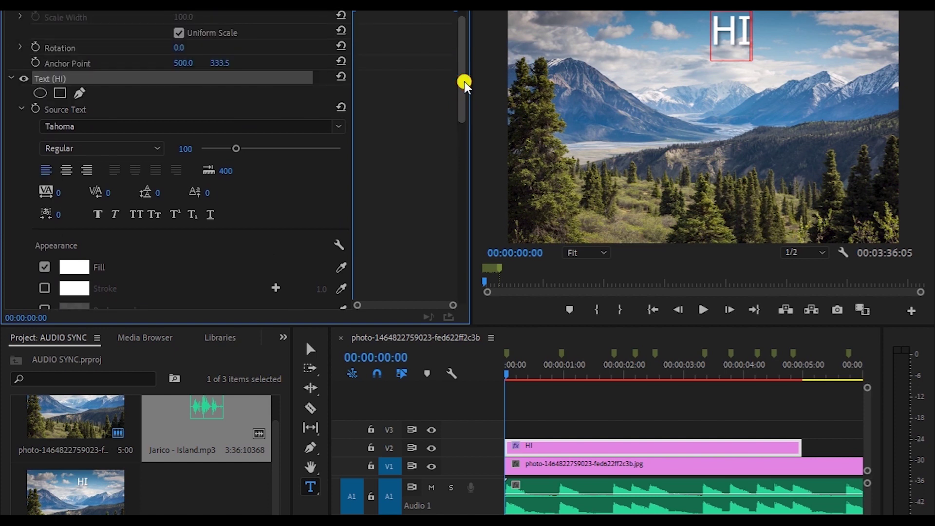
{"action": "left_click", "coordinate": [311, 349]}
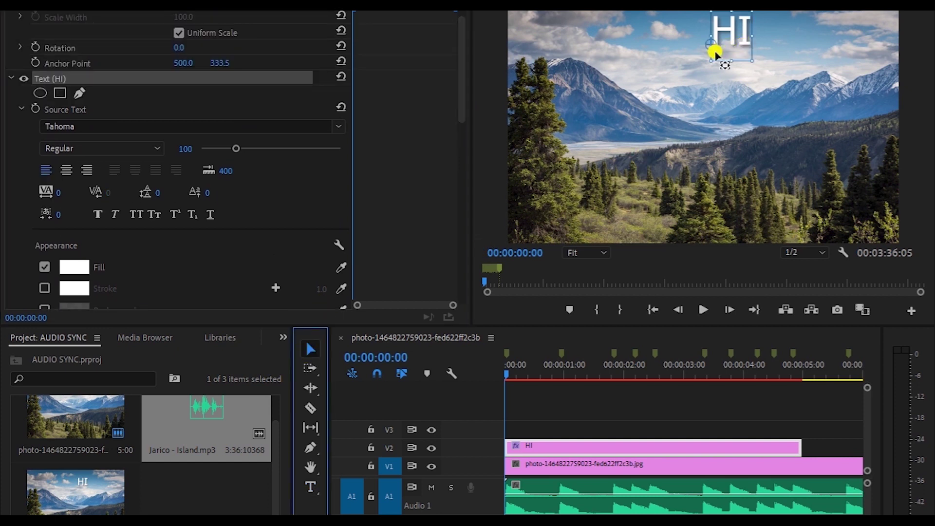
{"action": "left_click", "coordinate": [723, 40]}
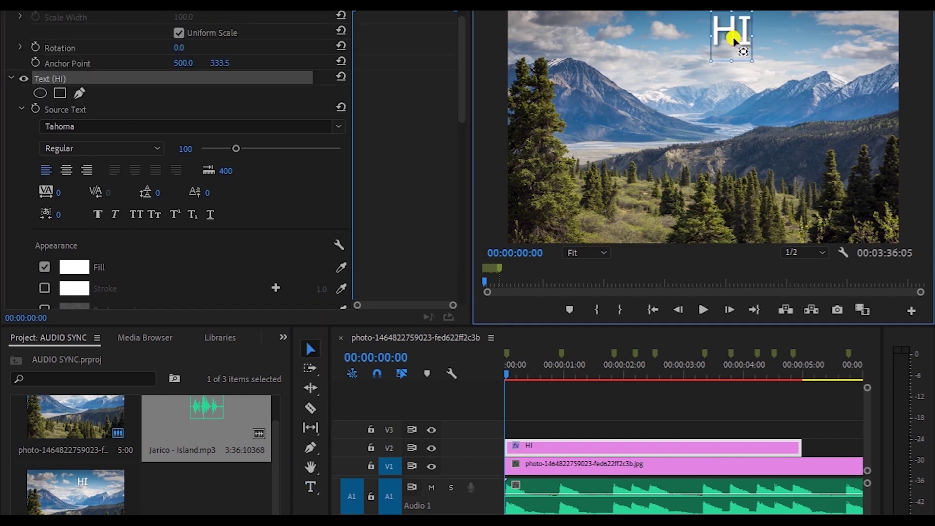
{"action": "left_click", "coordinate": [733, 41]}
Step: Nudge the HI text down and split its clip at the 00:00:00:24 marker
{"action": "left_click_drag", "start_coordinate": [712, 48], "coordinate": [724, 69]}
{"action": "left_click", "coordinate": [562, 373]}
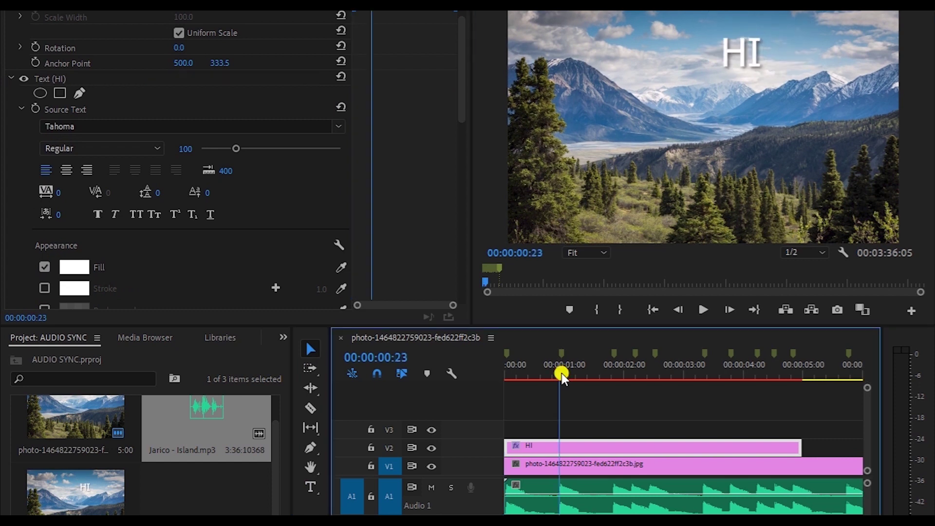
{"action": "left_click_drag", "start_coordinate": [561, 373], "coordinate": [564, 371]}
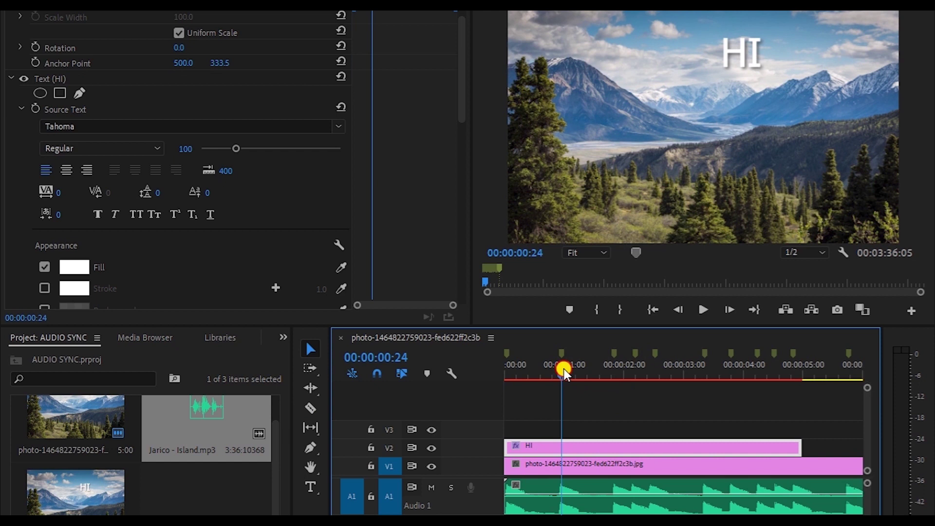
{"action": "key", "text": "c"}
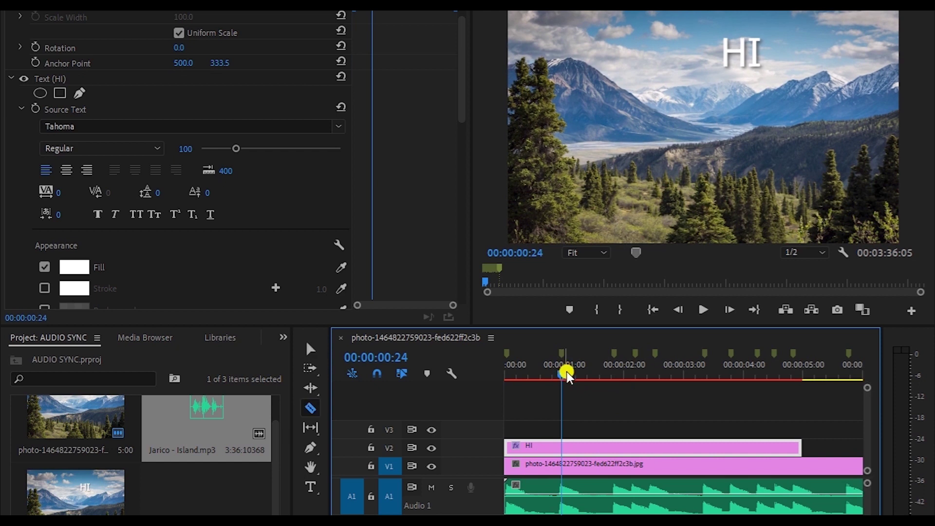
{"action": "left_click", "coordinate": [562, 446]}
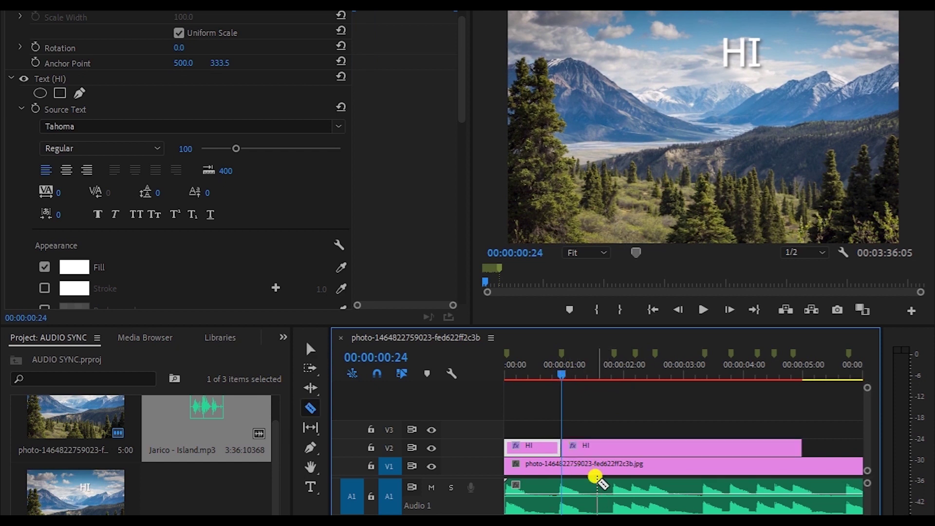
Step: Delete the HI clip's tail piece and return the playhead to the start
{"action": "key", "text": "v"}
{"action": "left_click", "coordinate": [638, 447]}
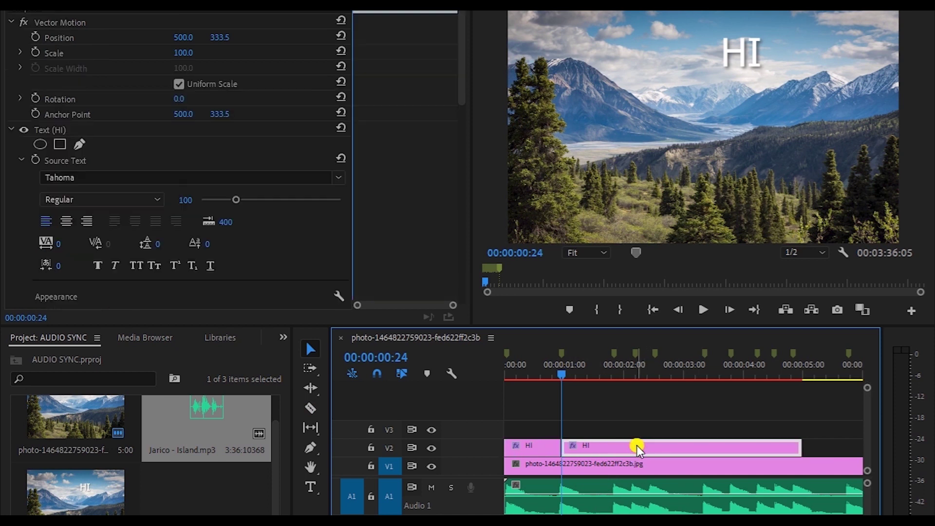
{"action": "key", "text": "Delete"}
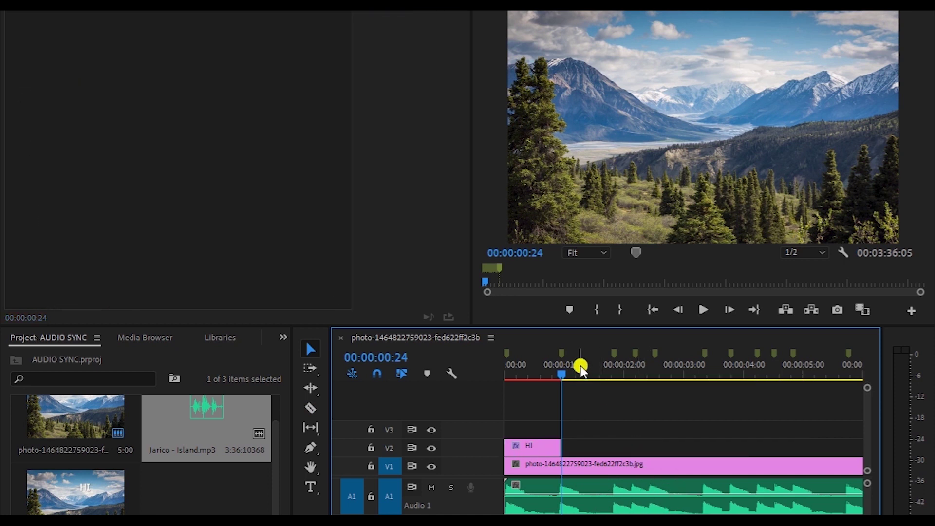
{"action": "left_click_drag", "start_coordinate": [565, 376], "coordinate": [473, 375]}
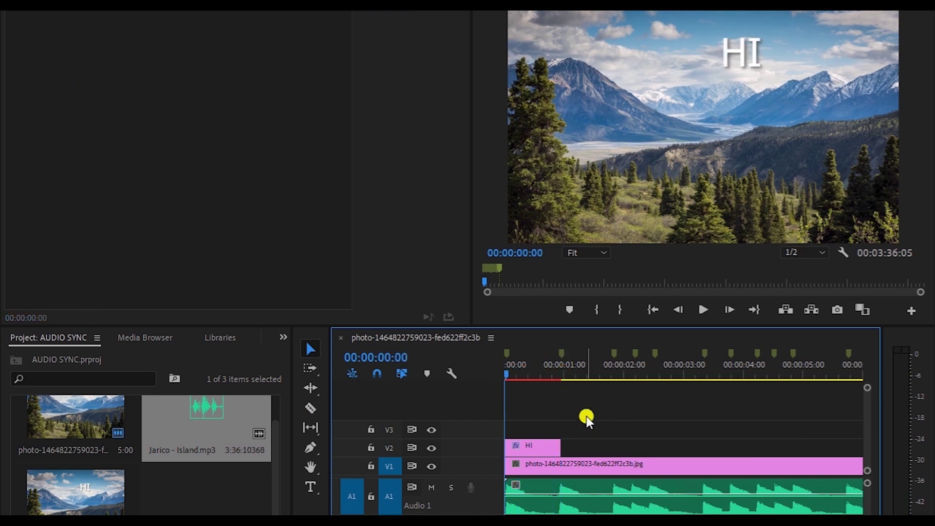
Step: Enable Scale keyframing on the HI title with 136 at the clip start
{"action": "left_click", "coordinate": [532, 444]}
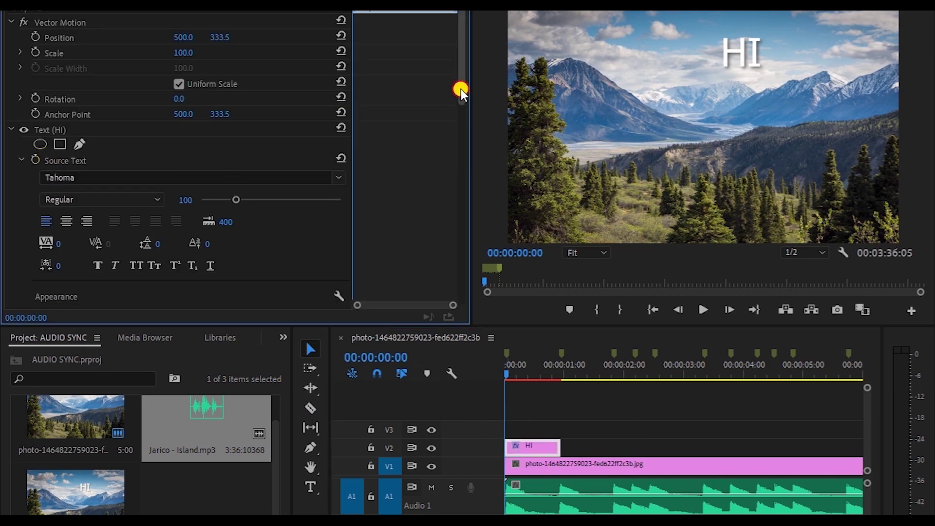
{"action": "left_click_drag", "start_coordinate": [462, 88], "coordinate": [471, 216]}
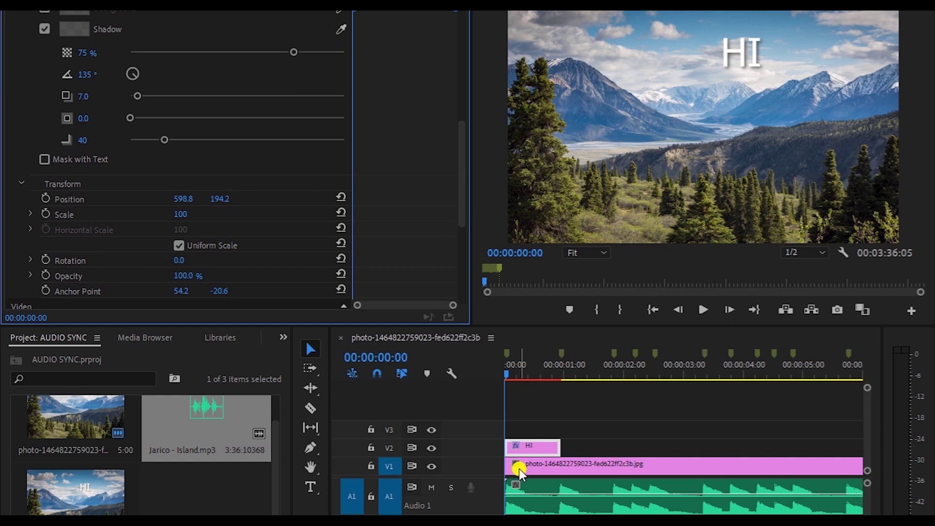
{"action": "left_click", "coordinate": [520, 469]}
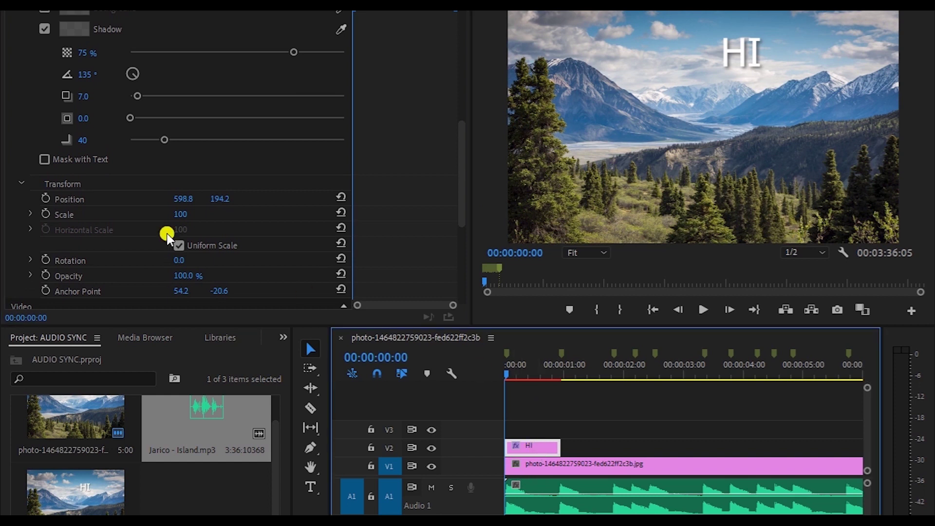
{"action": "left_click", "coordinate": [47, 214]}
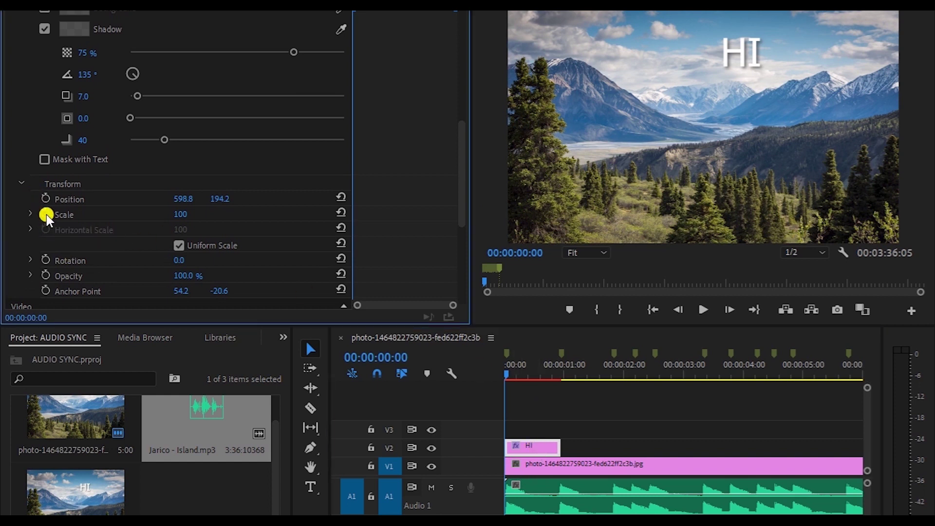
{"action": "left_click", "coordinate": [183, 214]}
{"action": "type", "text": "130"}
{"action": "key", "text": "Return"}
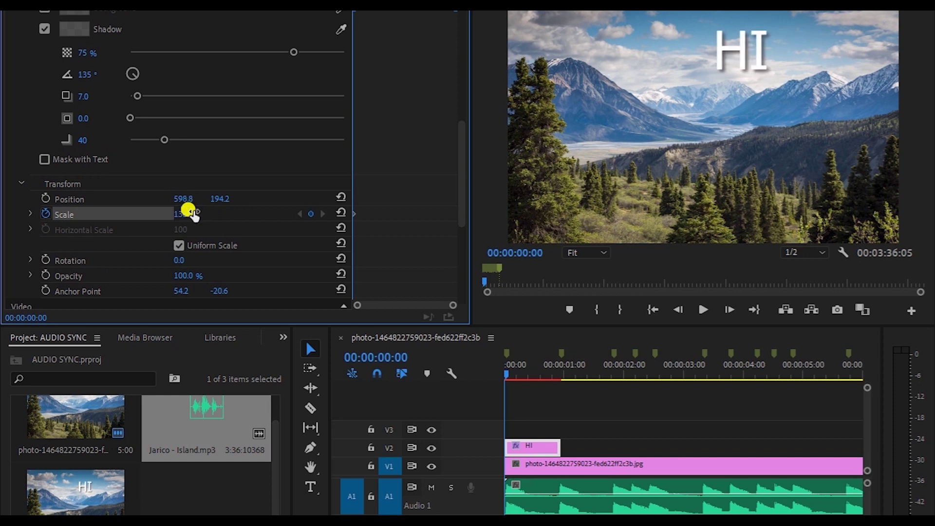
Step: Add a scale keyframe at ten frames and set scale 80 at the clip end
{"action": "left_click", "coordinate": [532, 370]}
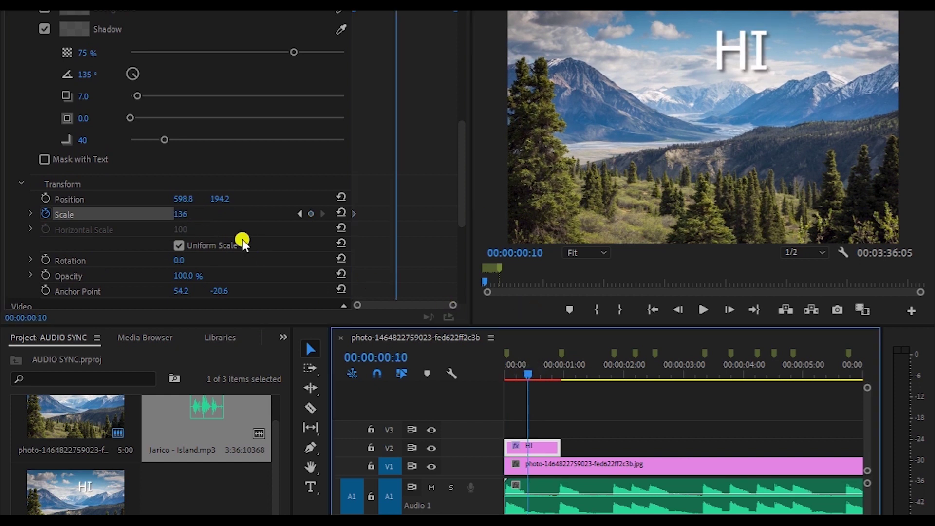
{"action": "left_click", "coordinate": [311, 215]}
{"action": "left_click", "coordinate": [184, 215]}
{"action": "type", "text": "100"}
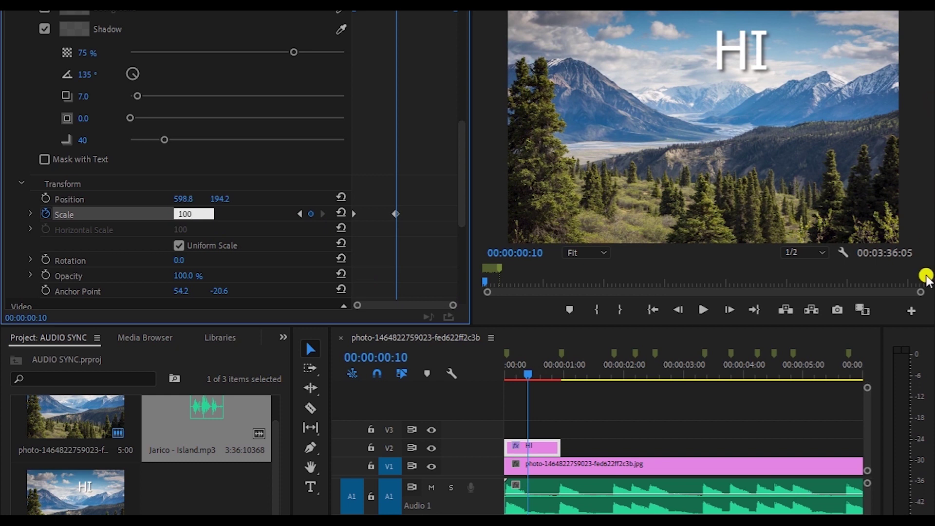
{"action": "left_click", "coordinate": [559, 374]}
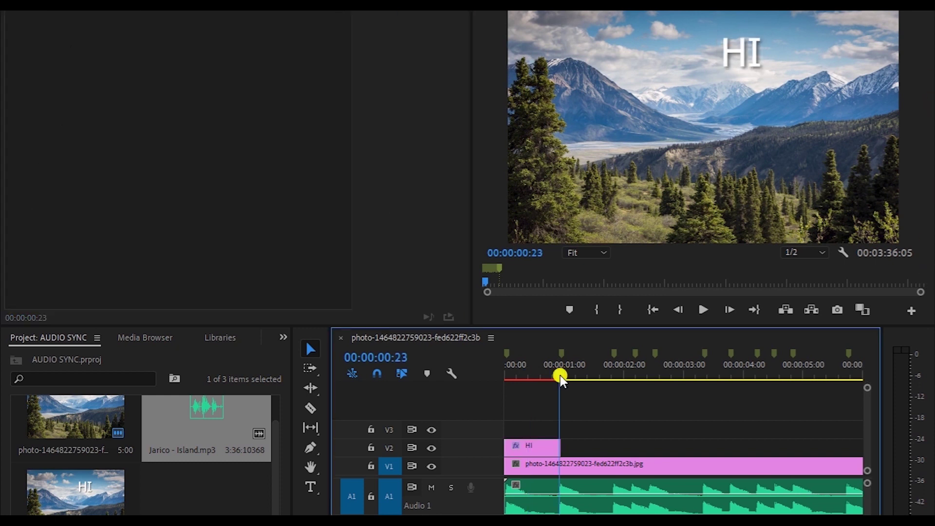
{"action": "left_click", "coordinate": [549, 452]}
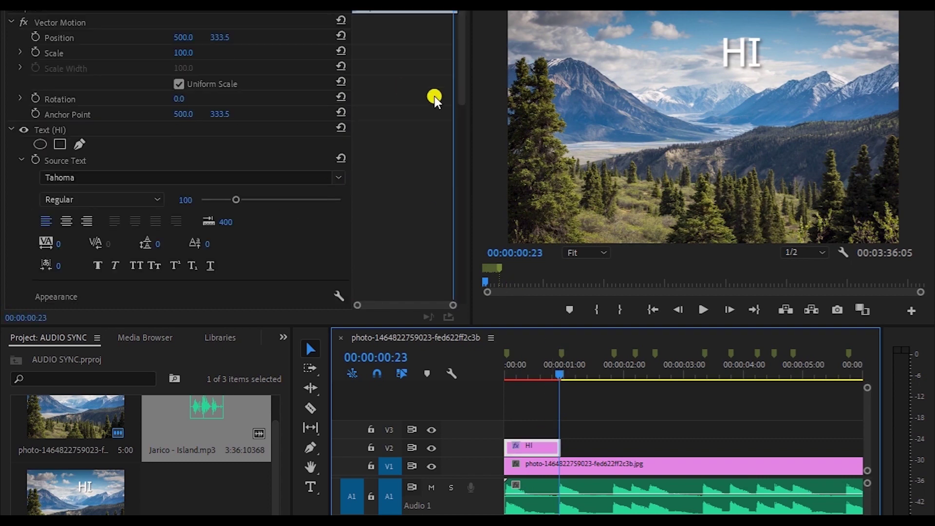
{"action": "left_click_drag", "start_coordinate": [458, 96], "coordinate": [471, 227]}
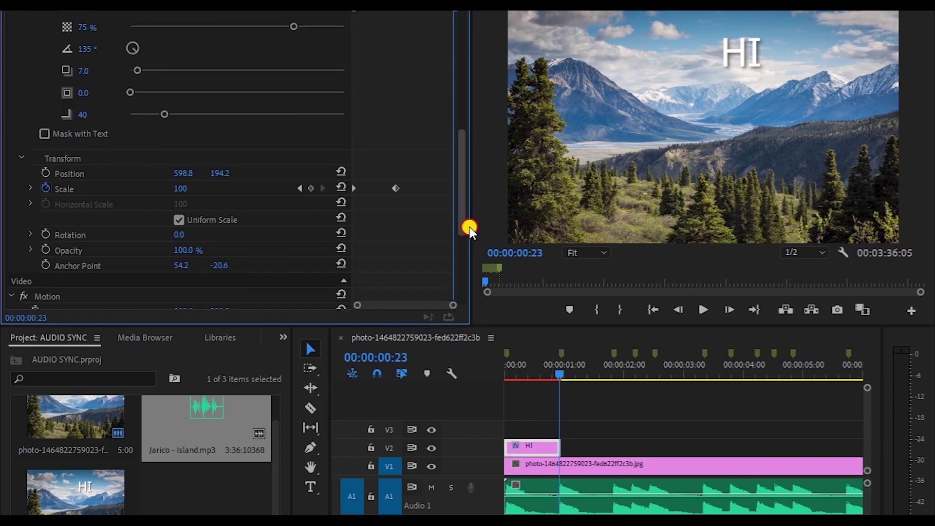
{"action": "left_click", "coordinate": [182, 189]}
{"action": "type", "text": "80"}
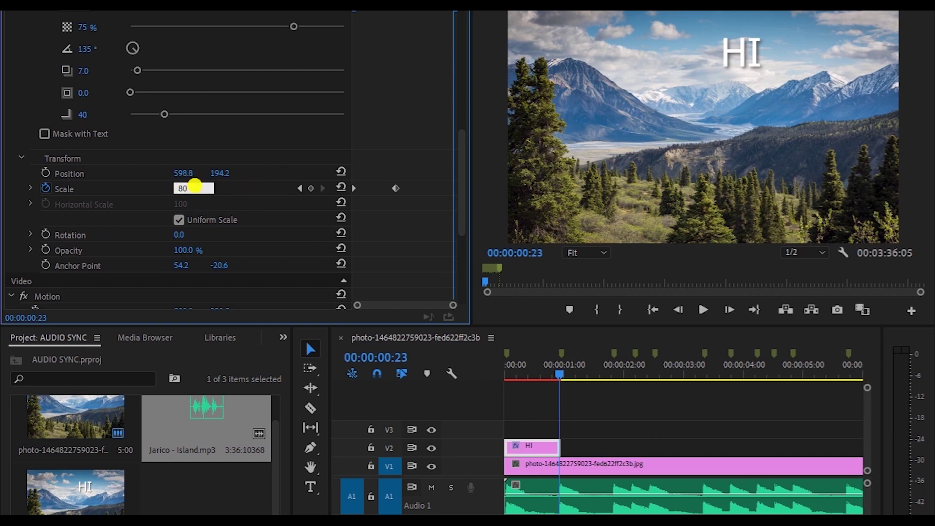
{"action": "key", "text": "Return"}
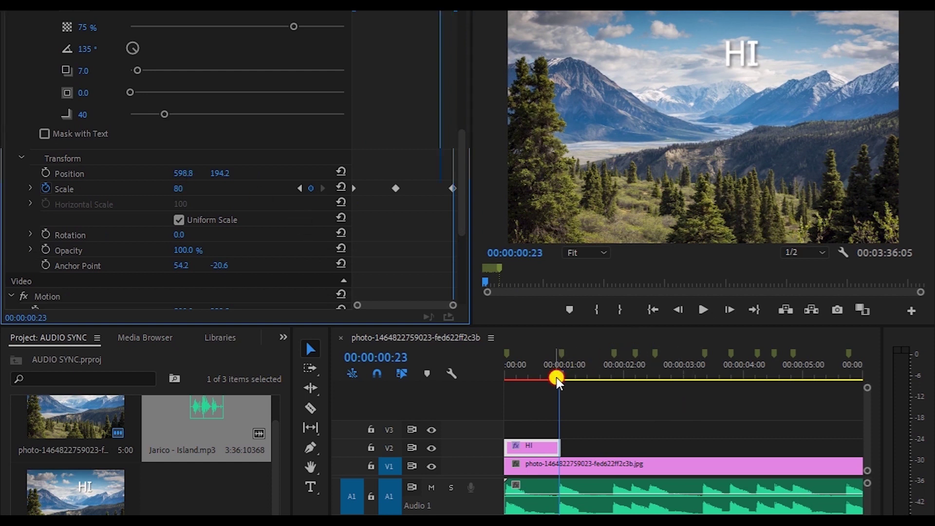
Step: Preview the shrinking HI animation twice from the start
{"action": "left_click_drag", "start_coordinate": [563, 379], "coordinate": [473, 374]}
{"action": "left_click", "coordinate": [699, 307]}
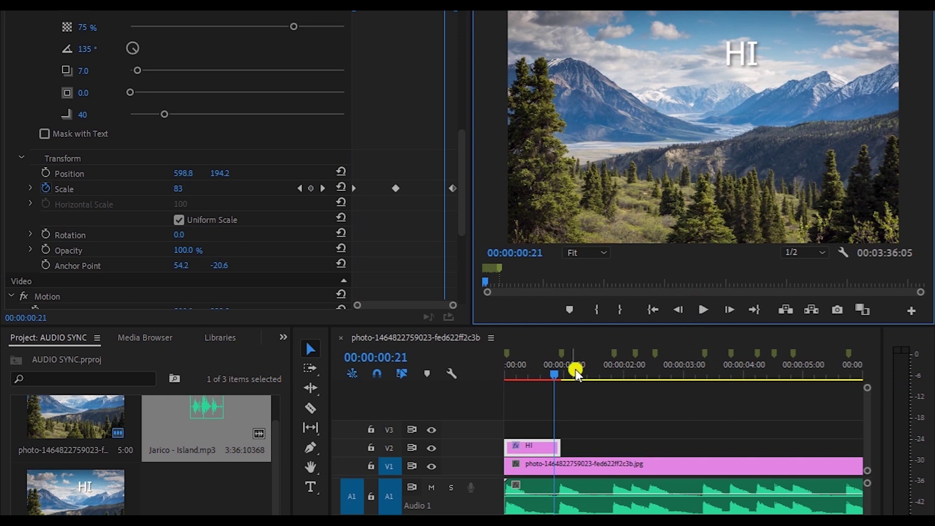
{"action": "left_click_drag", "start_coordinate": [560, 373], "coordinate": [507, 375]}
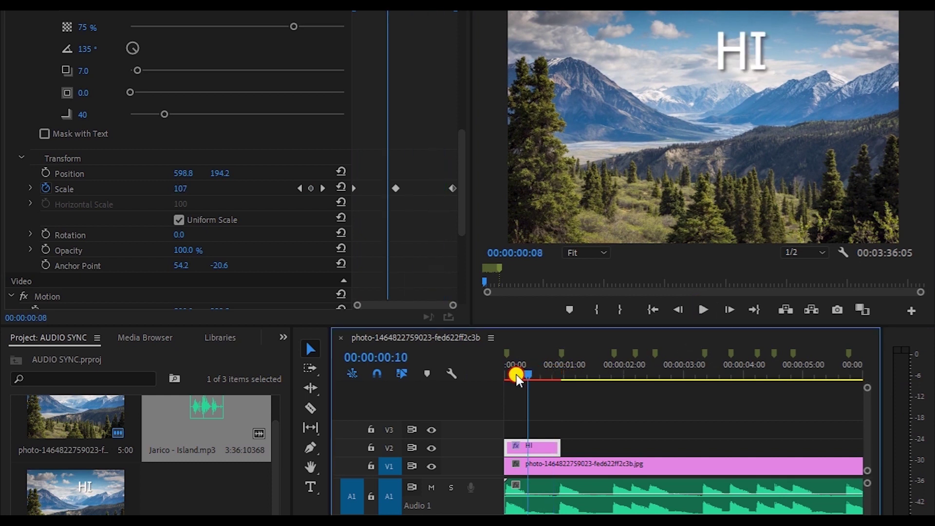
{"action": "left_click", "coordinate": [709, 308]}
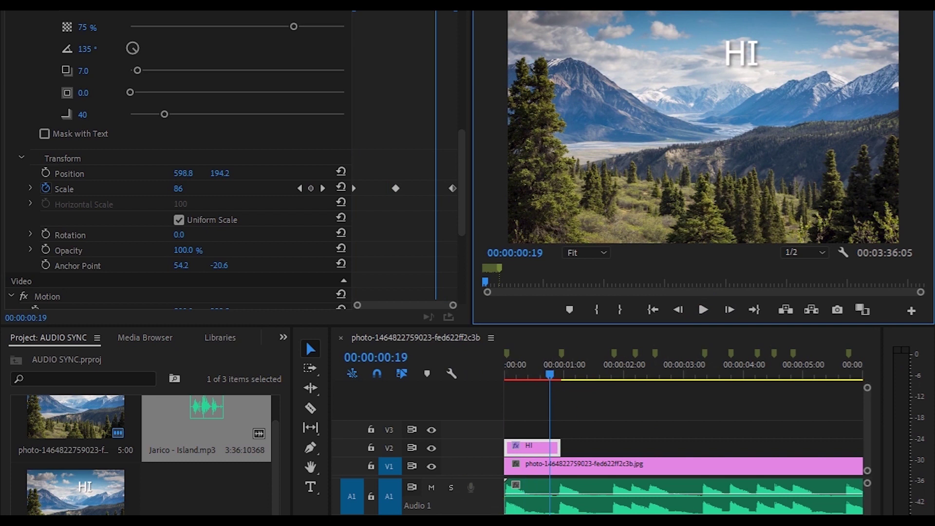
{"action": "left_click", "coordinate": [550, 375]}
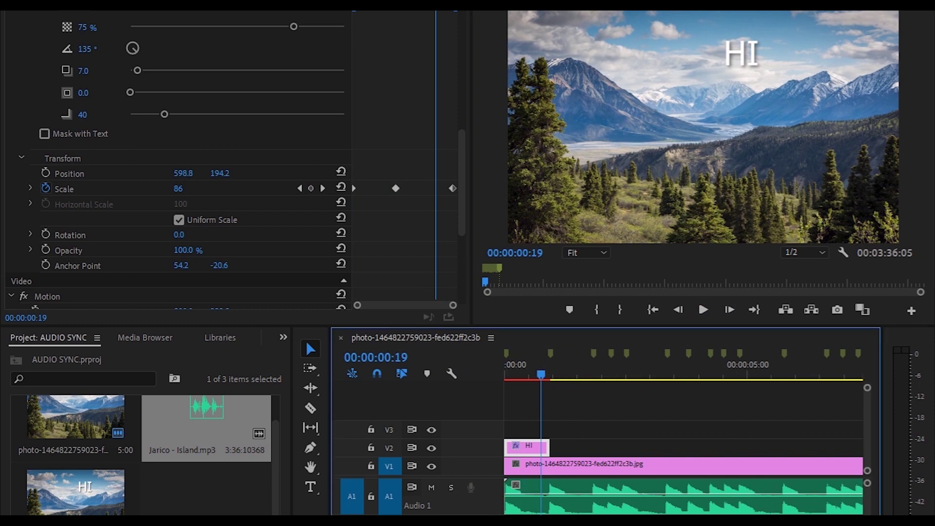
Step: Place a copy of the HI title right after the original on V2
{"action": "key", "text": "equal"}
{"action": "key", "text": "equal"}
{"action": "key", "text": "equal"}
{"action": "key", "text": "minus"}
{"action": "key", "text": "minus"}
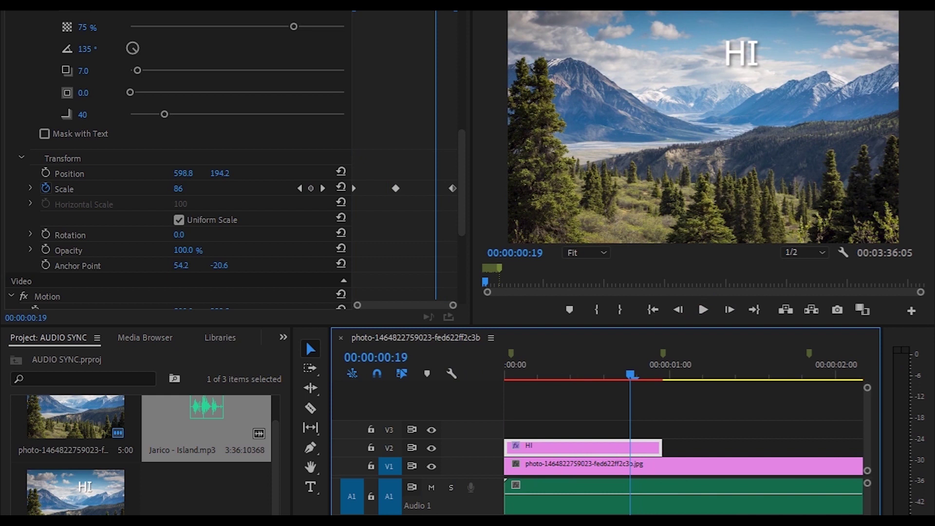
{"action": "key", "text": "minus"}
{"action": "key", "text": "minus"}
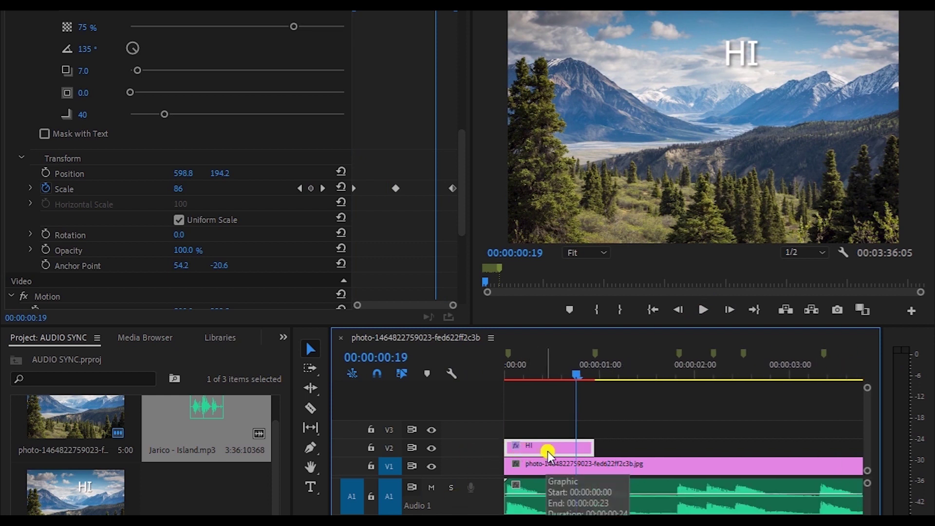
{"action": "left_click_drag", "start_coordinate": [547, 451], "coordinate": [647, 444], "text": "alt"}
Step: Cut the copied title at the next beat marker and delete its tail
{"action": "left_click_drag", "start_coordinate": [578, 377], "coordinate": [681, 383]}
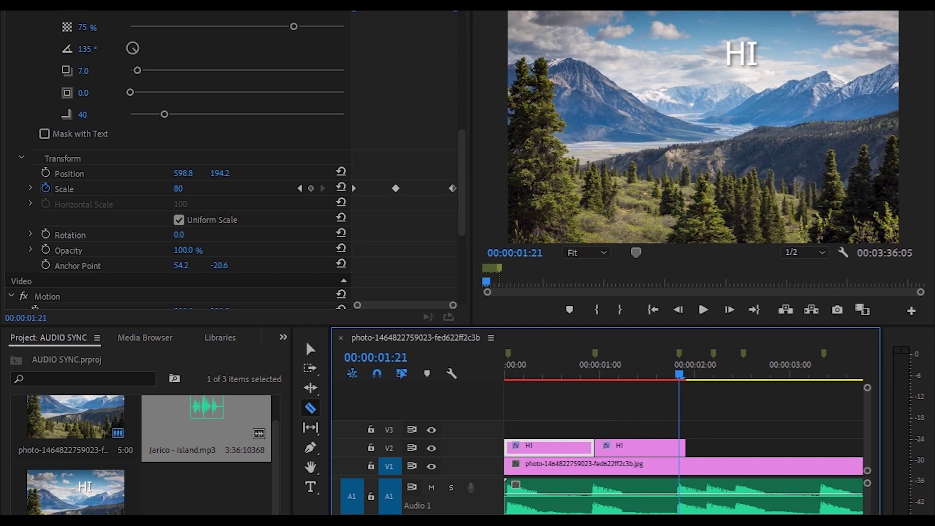
{"action": "key", "text": "minus"}
{"action": "key", "text": "equal"}
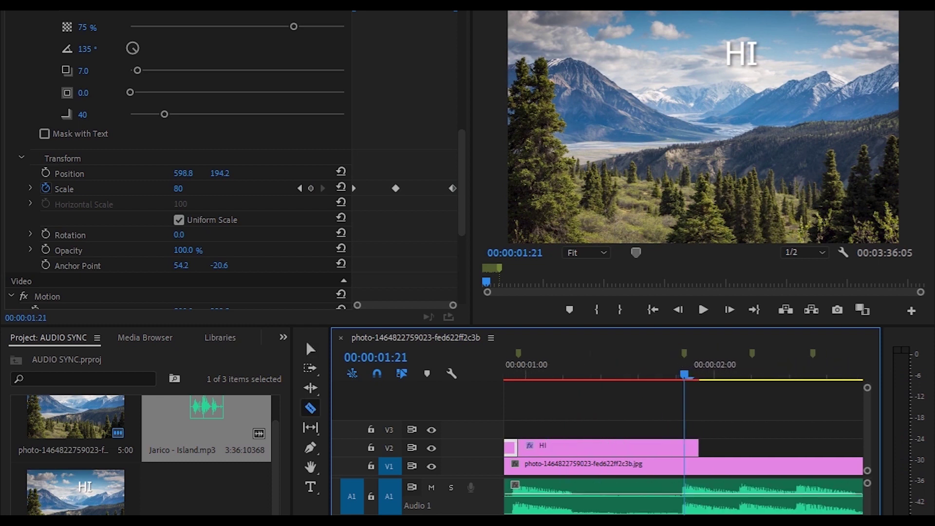
{"action": "left_click", "coordinate": [685, 446]}
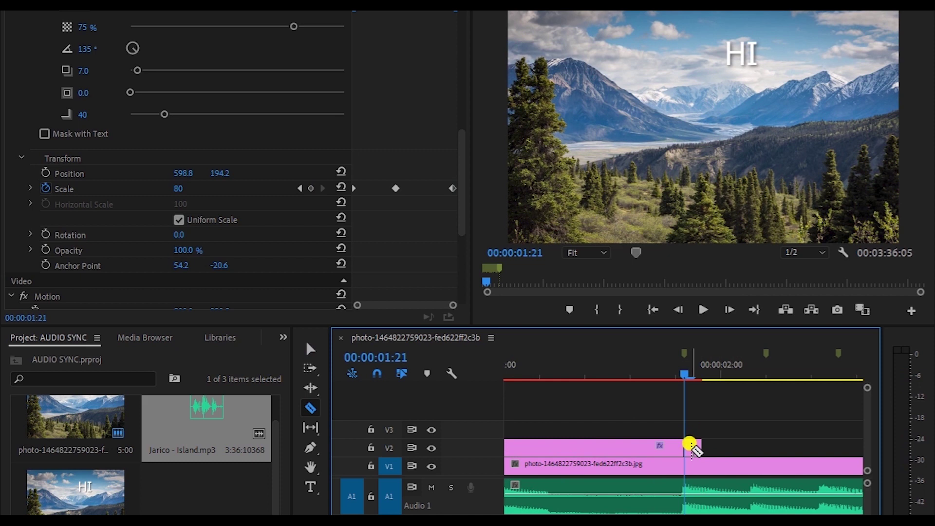
{"action": "key", "text": "v"}
{"action": "key", "text": "Delete"}
Step: Clear the copy's HI text with the Type tool to make way for THERE
{"action": "key", "text": "Left"}
{"action": "key", "text": "Left"}
{"action": "key", "text": "Left"}
{"action": "key", "text": "t"}
{"action": "left_click", "coordinate": [739, 51]}
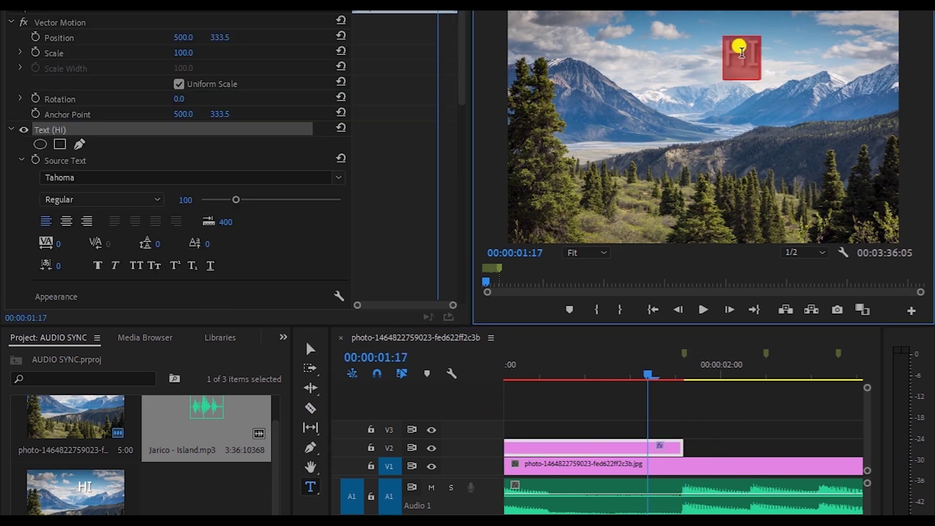
{"action": "key", "text": "BackSpace"}
{"action": "type", "text": "T"}
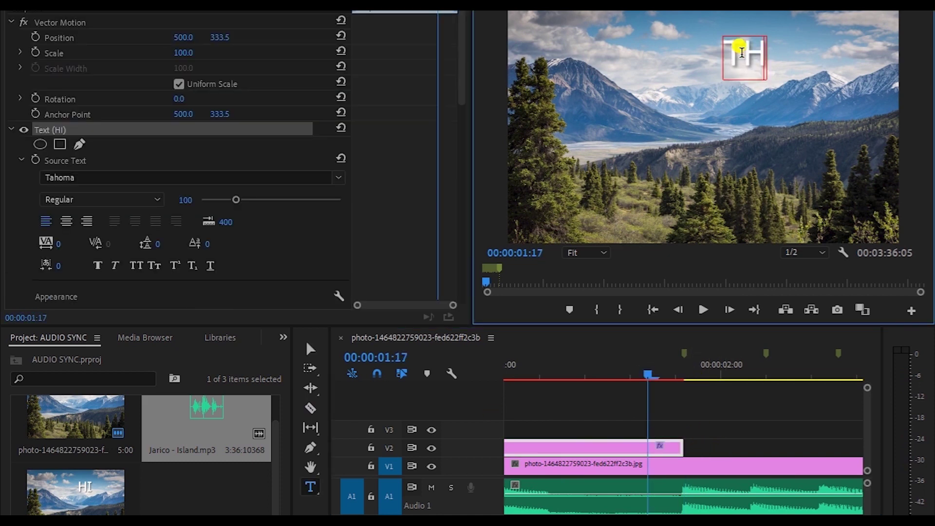
{"action": "type", "text": "HERE"}
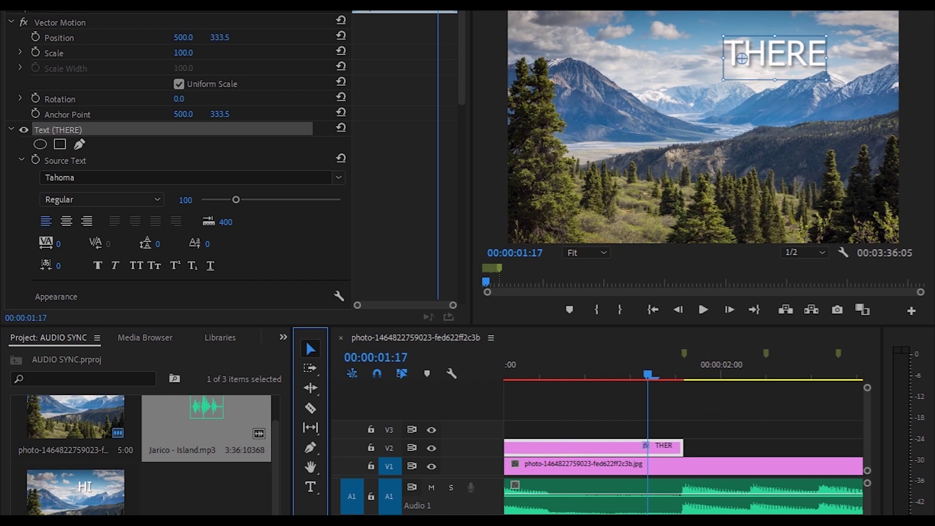
Step: Play the sequence from the start and stop on the THERE title
{"action": "left_click", "coordinate": [609, 403]}
{"action": "key", "text": "minus"}
{"action": "key", "text": "minus"}
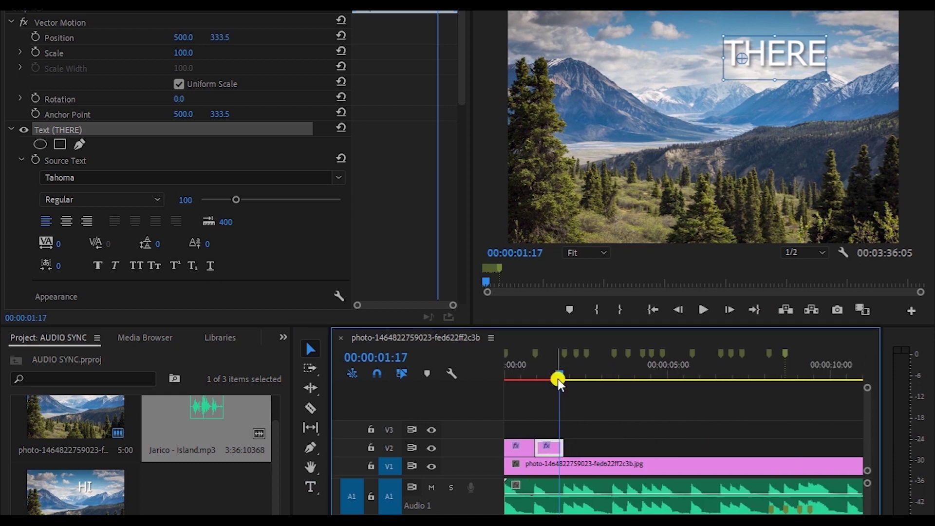
{"action": "left_click_drag", "start_coordinate": [559, 384], "coordinate": [425, 371]}
{"action": "left_click", "coordinate": [701, 316]}
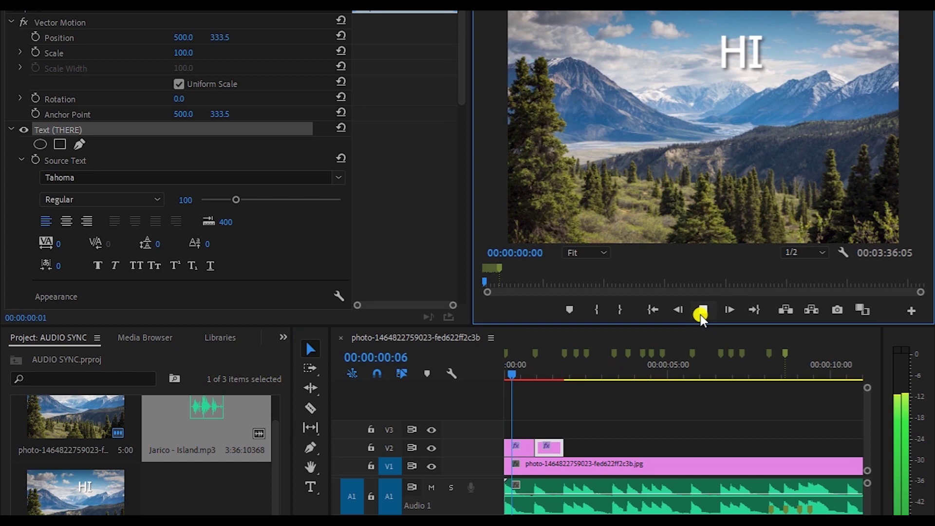
{"action": "left_click", "coordinate": [701, 316]}
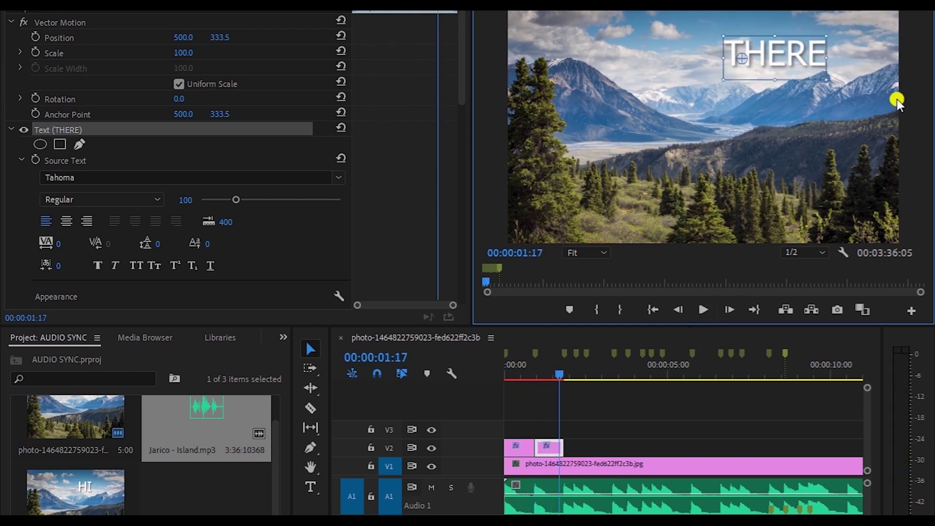
Step: Nudge the THERE text right and snap its clip back onto V2 after HI
{"action": "left_click_drag", "start_coordinate": [776, 58], "coordinate": [781, 58]}
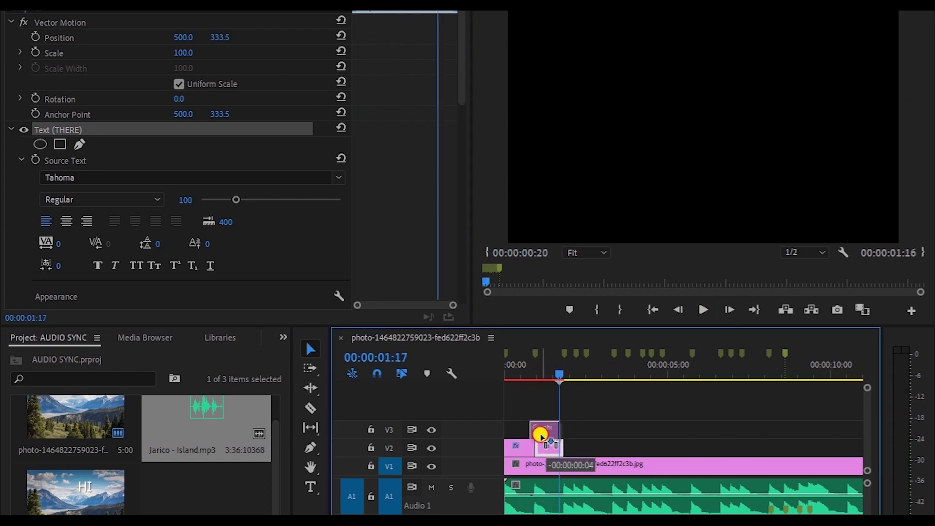
{"action": "left_click_drag", "start_coordinate": [546, 451], "coordinate": [546, 430]}
{"action": "key", "text": "="}
{"action": "key", "text": "="}
{"action": "left_click_drag", "start_coordinate": [694, 372], "coordinate": [577, 374]}
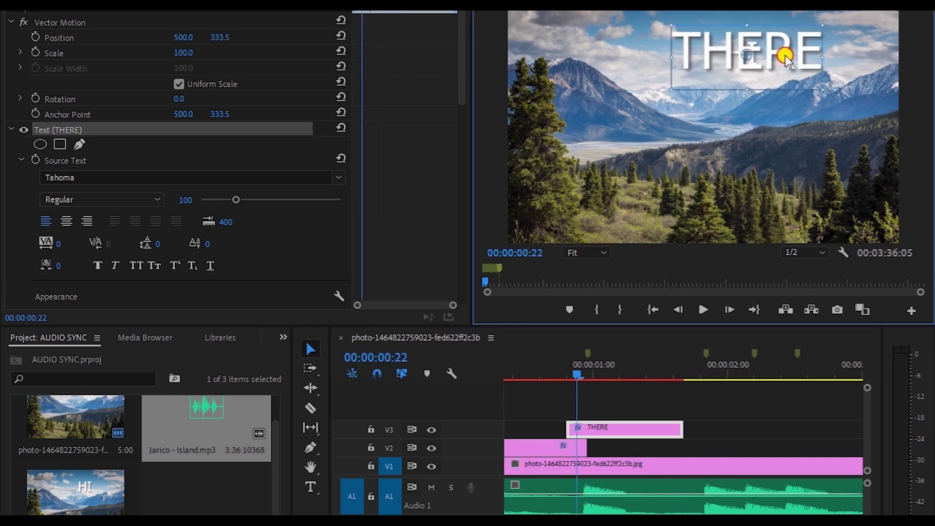
{"action": "left_click_drag", "start_coordinate": [612, 432], "coordinate": [644, 445]}
{"action": "key", "text": "-"}
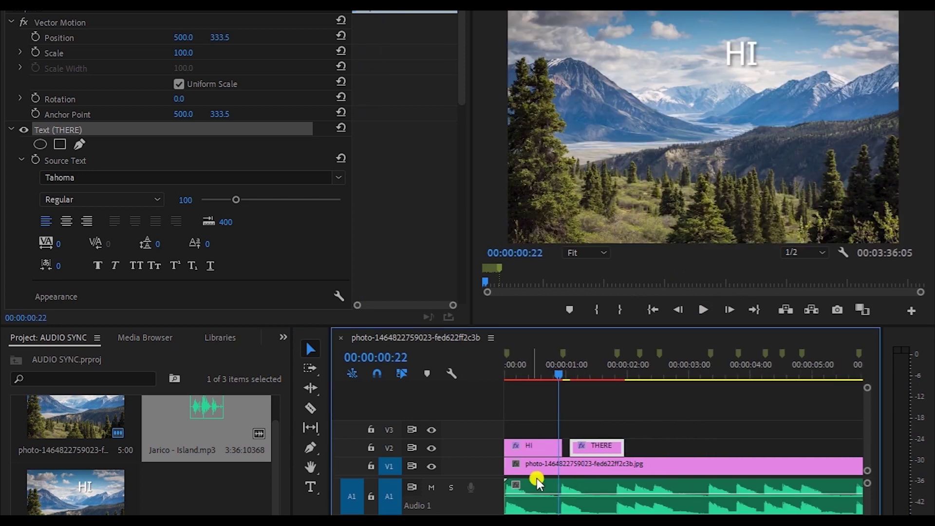
Step: Replay the sequence from the start and drop a THERE copy after the first
{"action": "left_click", "coordinate": [558, 360]}
{"action": "left_click_drag", "start_coordinate": [556, 371], "coordinate": [511, 334]}
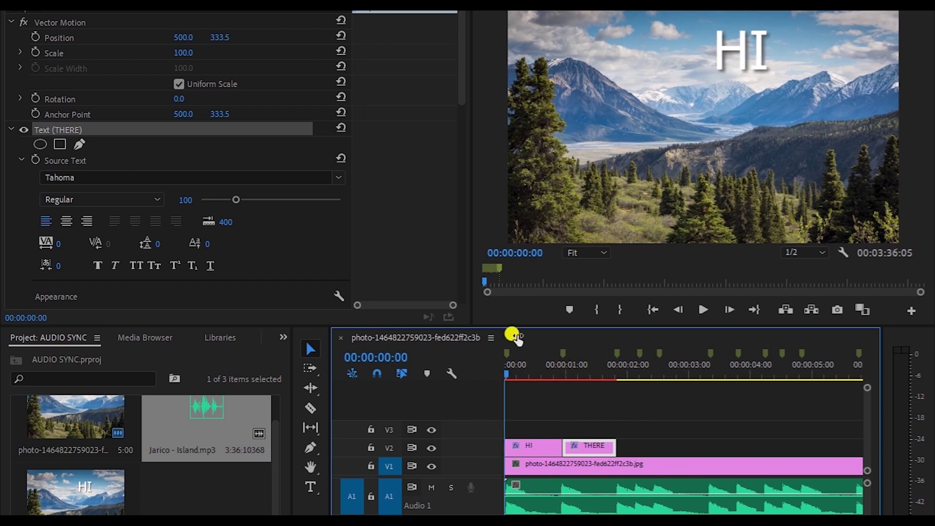
{"action": "left_click", "coordinate": [705, 320]}
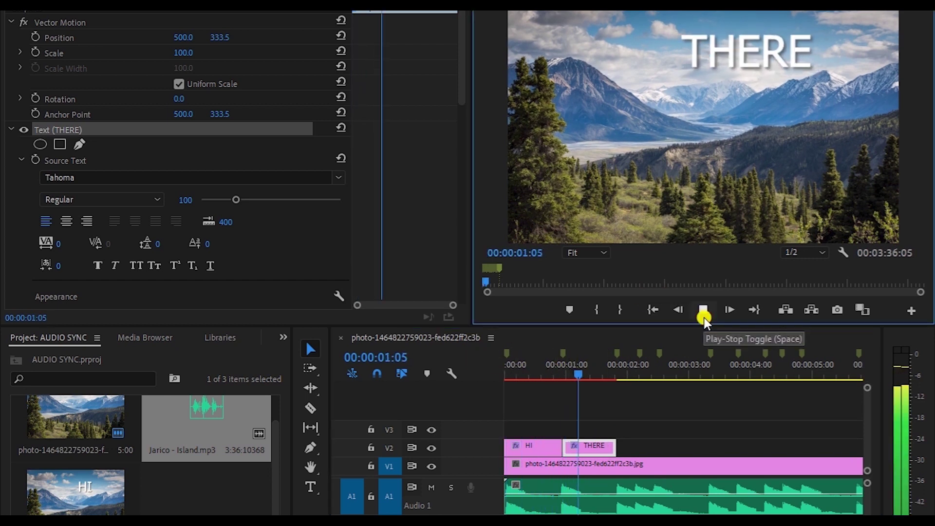
{"action": "left_click", "coordinate": [705, 319]}
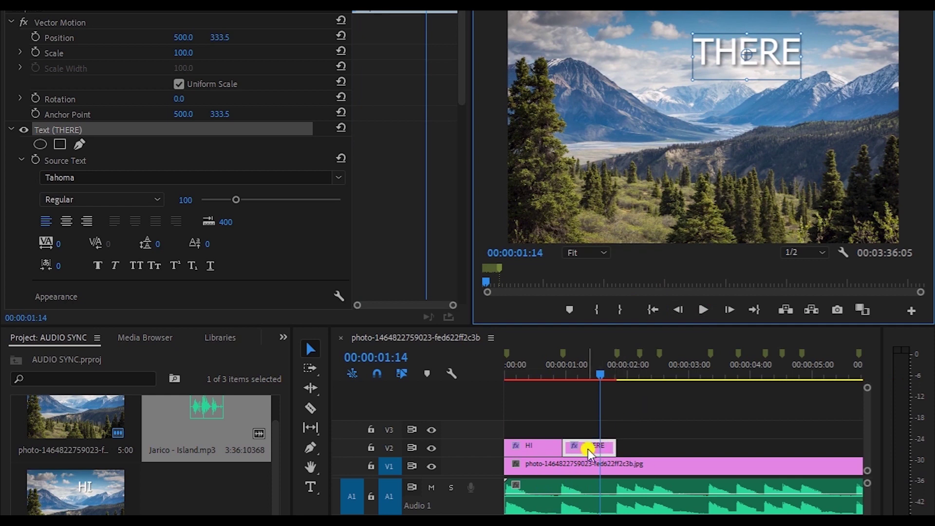
{"action": "mouse_move", "coordinate": [589, 451]}
{"action": "left_mouse_down"}
{"action": "mouse_move", "coordinate": [650, 444]}
{"action": "mouse_move", "coordinate": [635, 456]}
{"action": "left_mouse_up"}
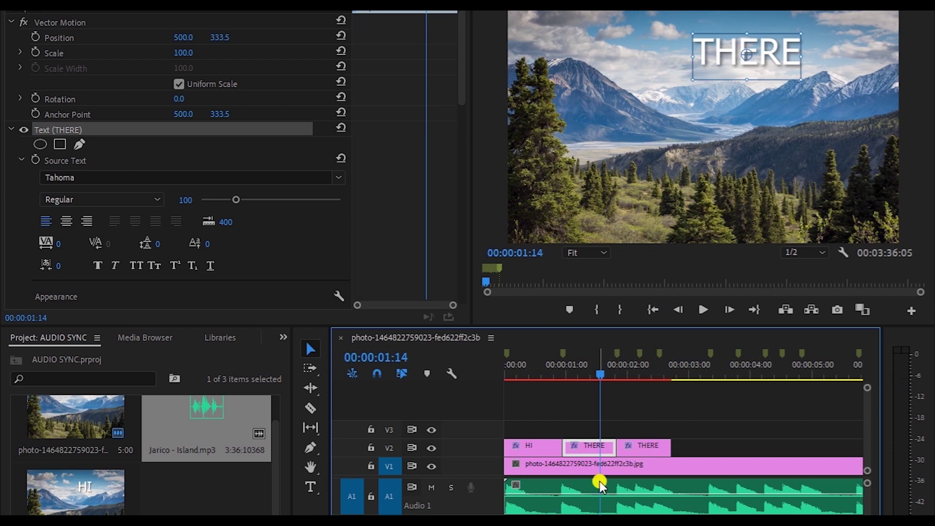
Step: Split the THERE copy at the next marker, 00:00:02:05
{"action": "key", "text": "equal"}
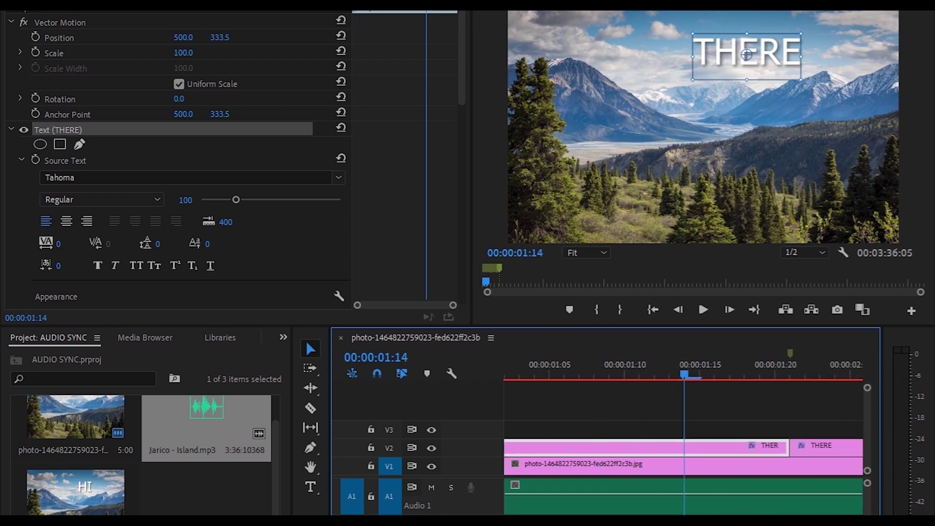
{"action": "key", "text": "equal"}
{"action": "key", "text": "minus"}
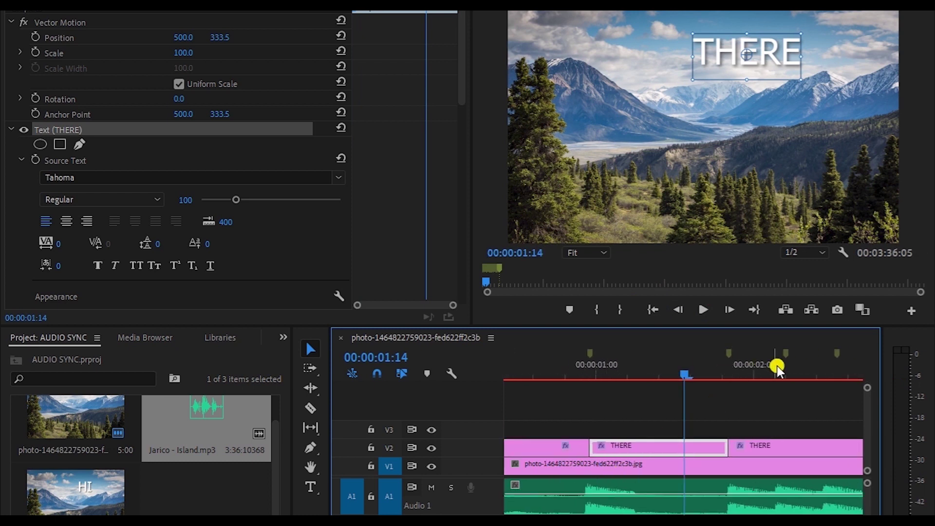
{"action": "left_click_drag", "start_coordinate": [778, 366], "coordinate": [791, 371]}
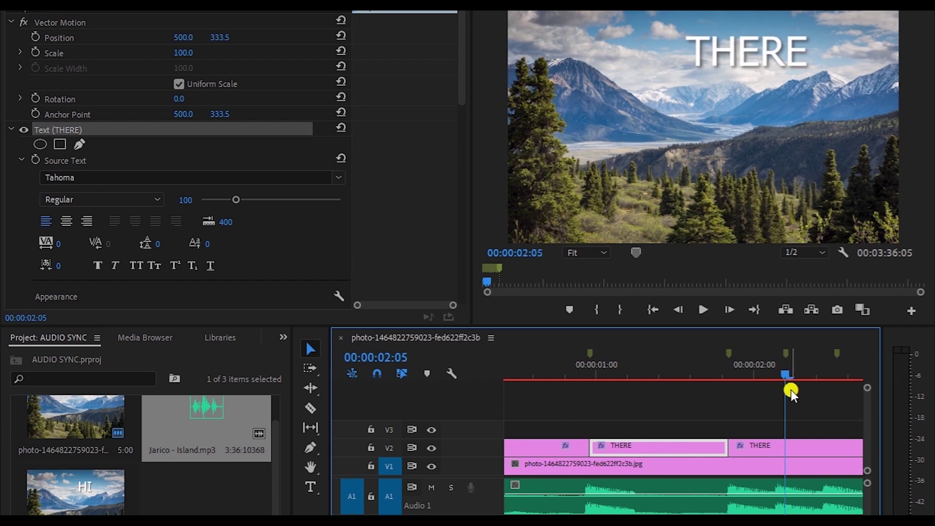
{"action": "key", "text": "c"}
{"action": "left_click", "coordinate": [787, 446]}
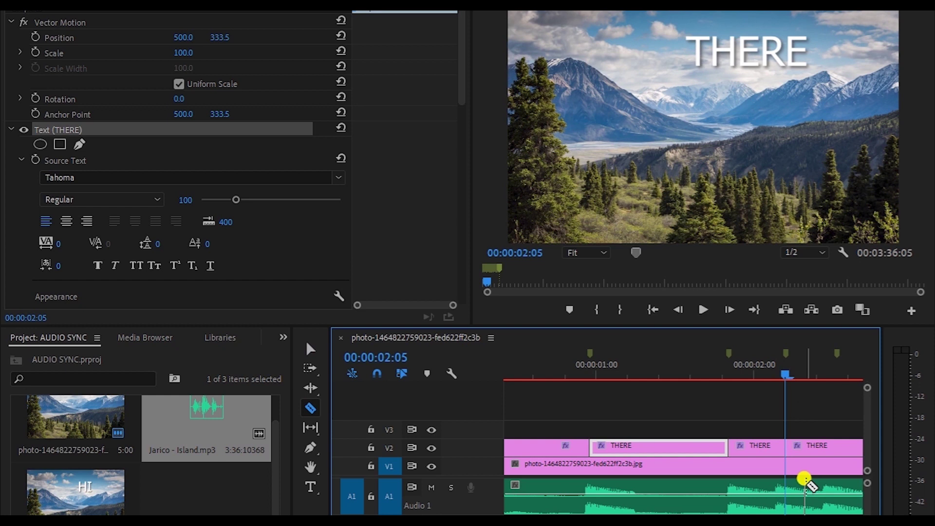
Step: Delete the leftover piece and reselect the shortened copy at 00:00:02:02
{"action": "key", "text": "v"}
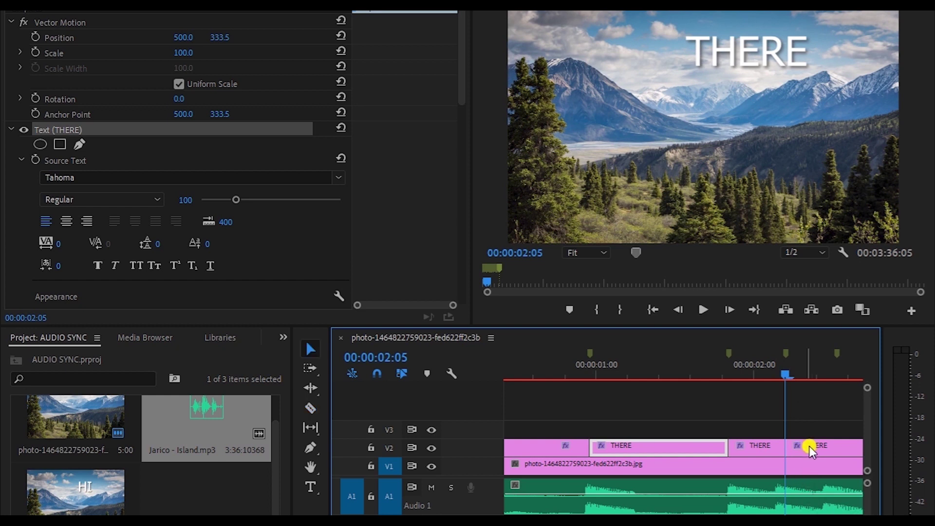
{"action": "left_click", "coordinate": [809, 444]}
{"action": "key", "text": "Delete"}
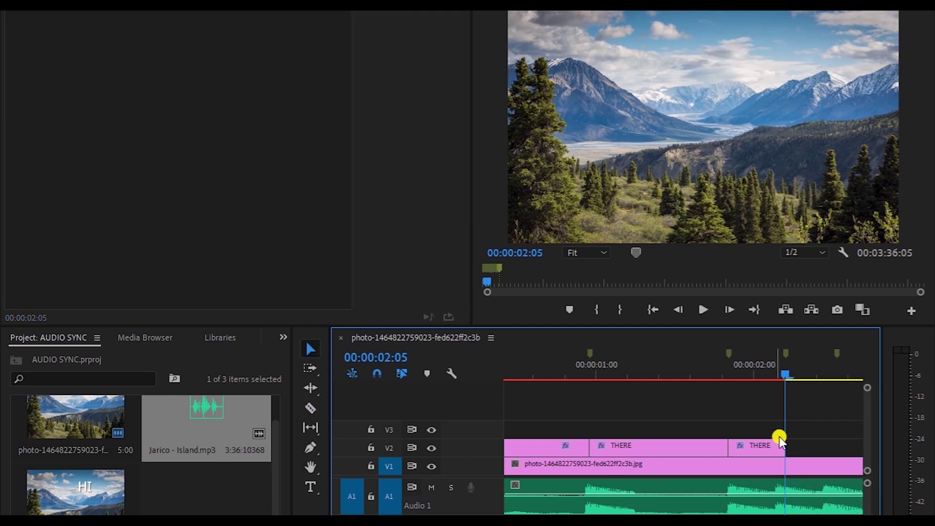
{"action": "left_click", "coordinate": [765, 446]}
{"action": "left_click_drag", "start_coordinate": [788, 376], "coordinate": [768, 374]}
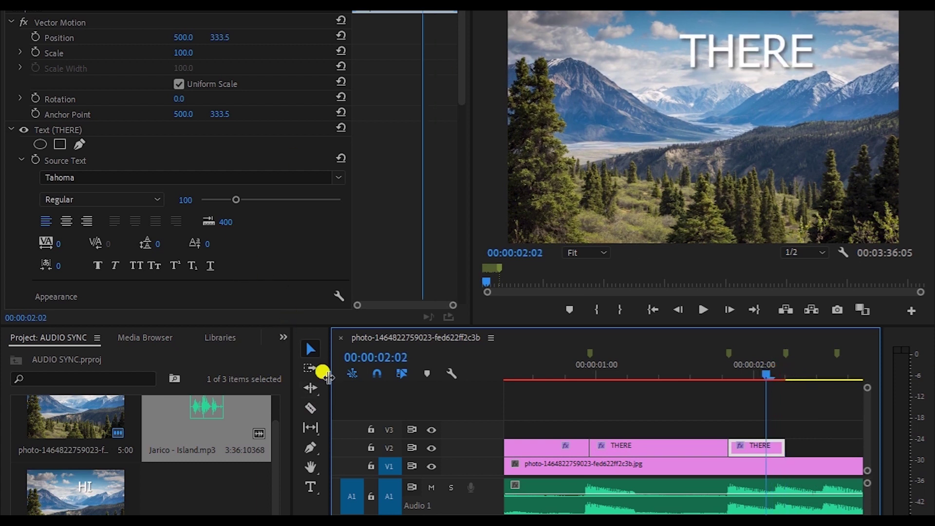
Step: Retype the copy's text as TEJ and nudge it slightly right
{"action": "key", "text": "t"}
{"action": "left_click", "coordinate": [706, 51]}
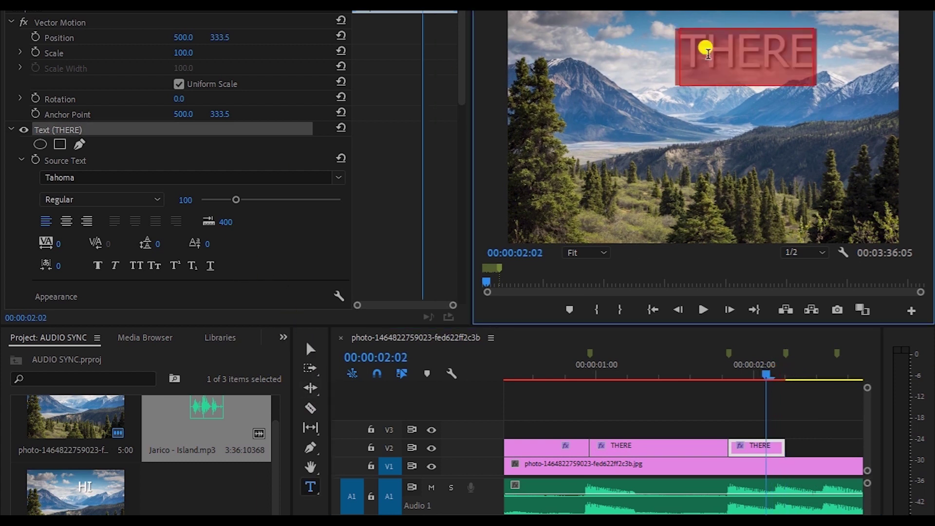
{"action": "key", "text": "BackSpace"}
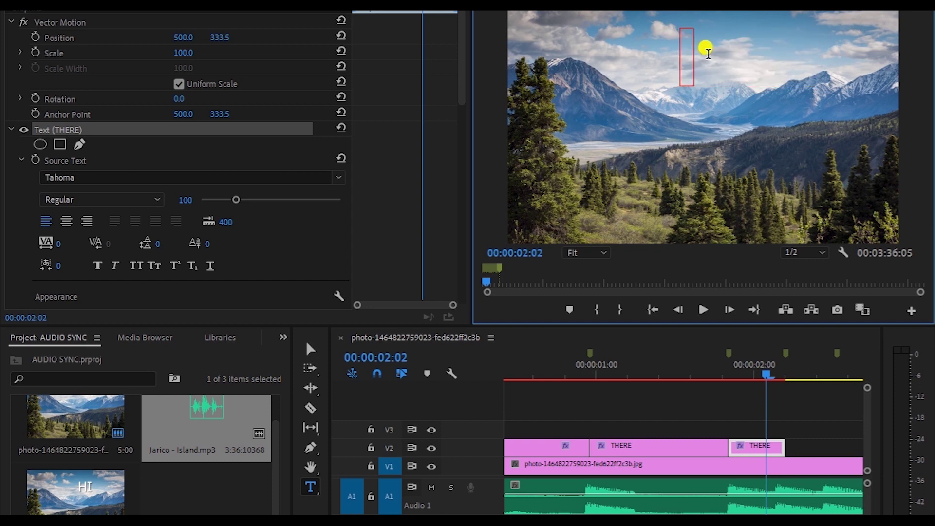
{"action": "type", "text": "TEJ"}
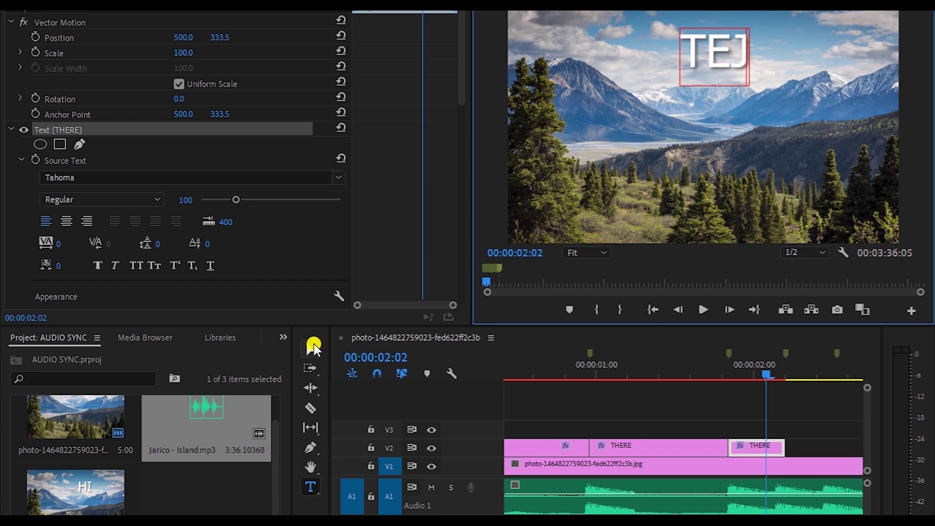
{"action": "left_click", "coordinate": [311, 349]}
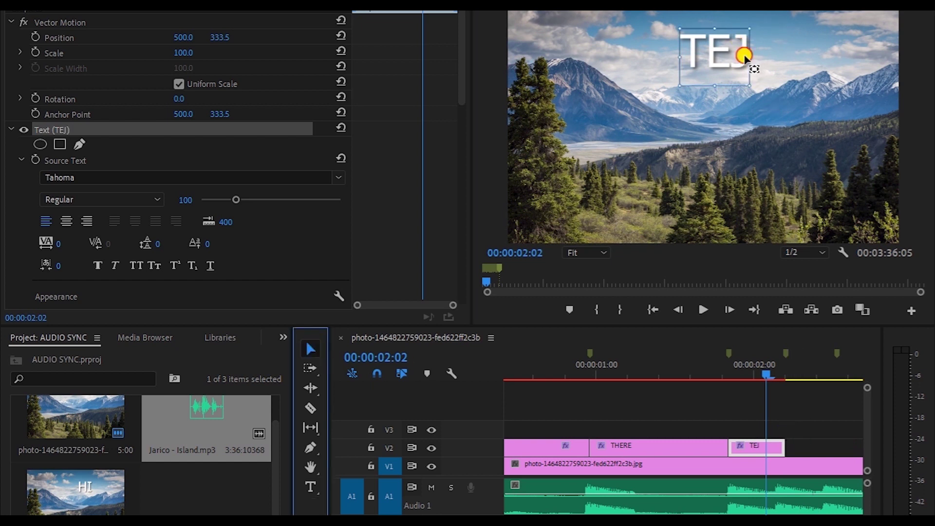
{"action": "left_click_drag", "start_coordinate": [744, 55], "coordinate": [748, 56]}
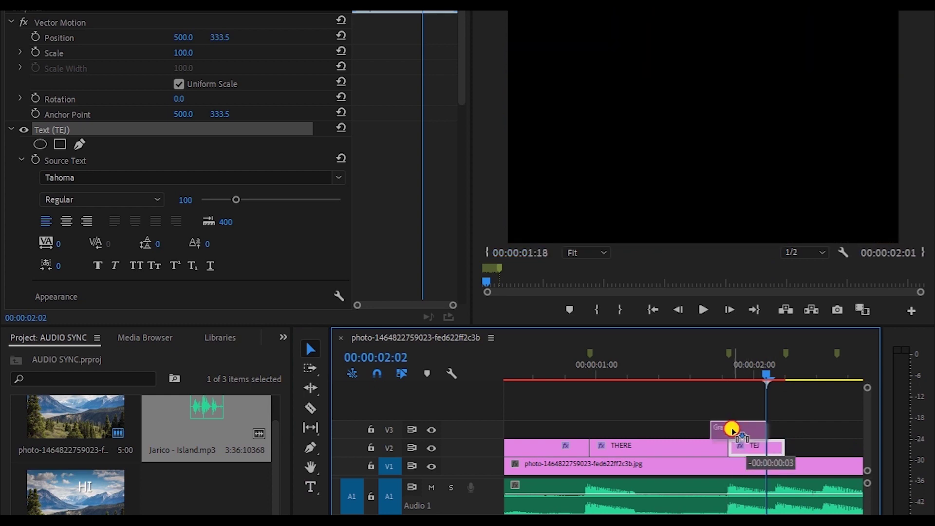
Step: Align the TEJ text with THERE and snap the TEJ clip right after THERE on V2
{"action": "left_click_drag", "start_coordinate": [747, 456], "coordinate": [730, 428]}
{"action": "left_click_drag", "start_coordinate": [767, 373], "coordinate": [724, 369]}
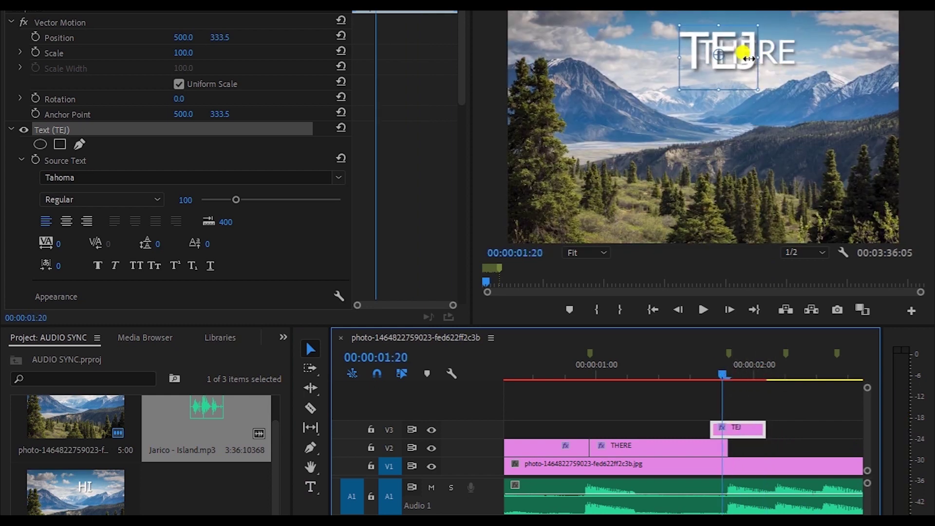
{"action": "left_click_drag", "start_coordinate": [740, 67], "coordinate": [756, 64]}
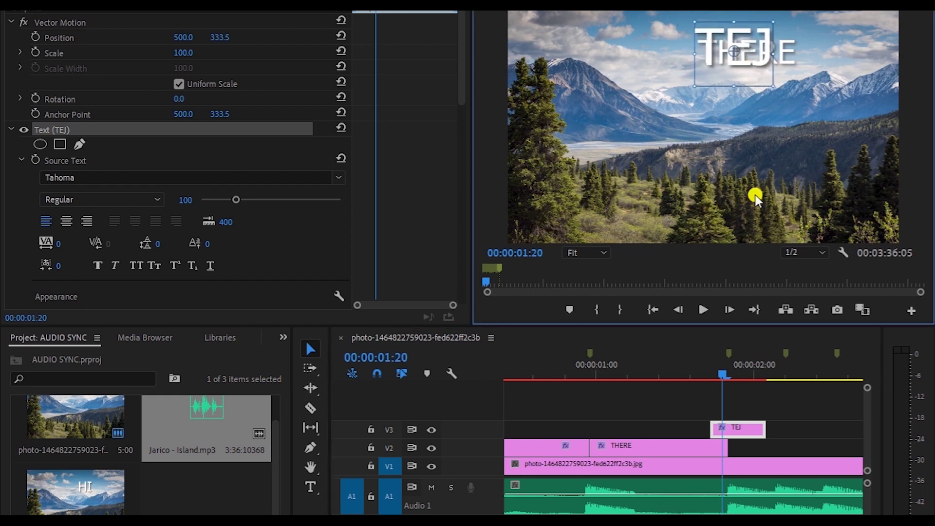
{"action": "left_click_drag", "start_coordinate": [735, 433], "coordinate": [758, 441]}
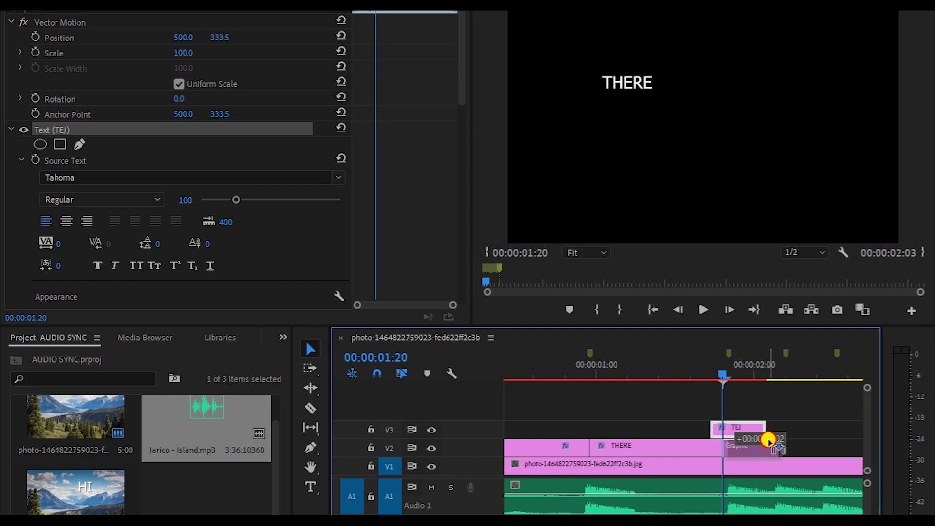
{"action": "left_click_drag", "start_coordinate": [758, 440], "coordinate": [769, 441]}
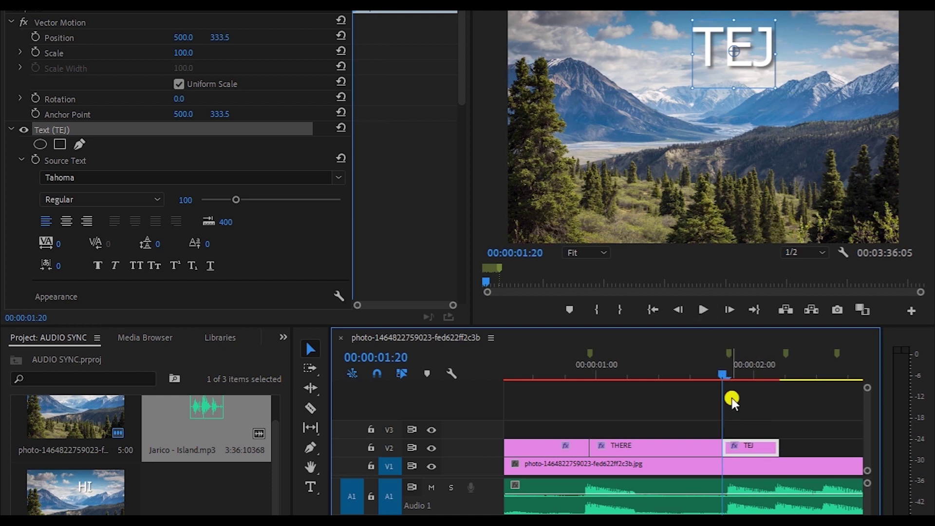
{"action": "left_click_drag", "start_coordinate": [723, 378], "coordinate": [381, 366]}
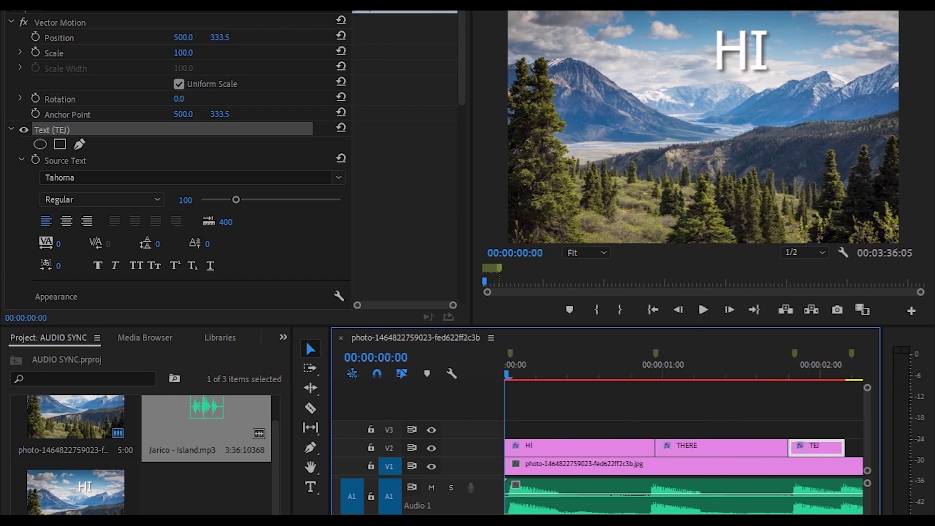
Step: Zoom out and preview the title sequence from its start
{"action": "key", "text": "minus"}
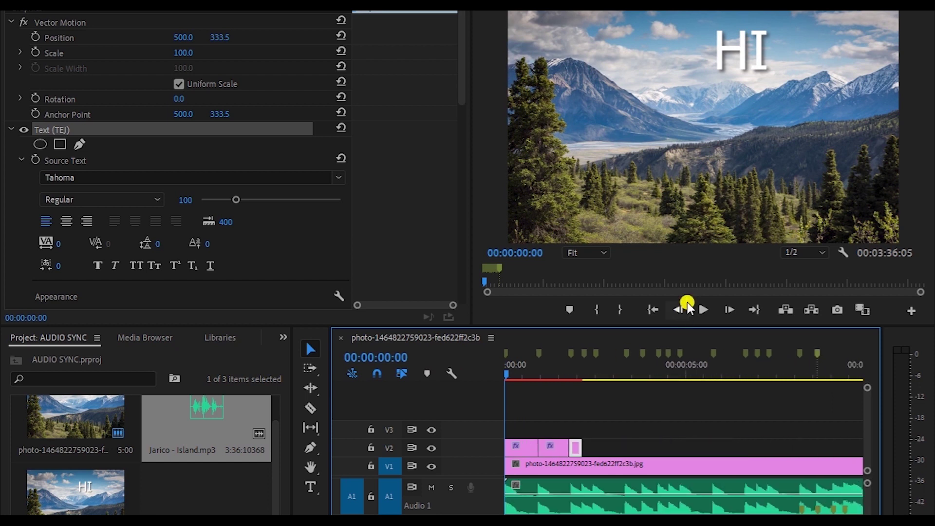
{"action": "left_click", "coordinate": [701, 312]}
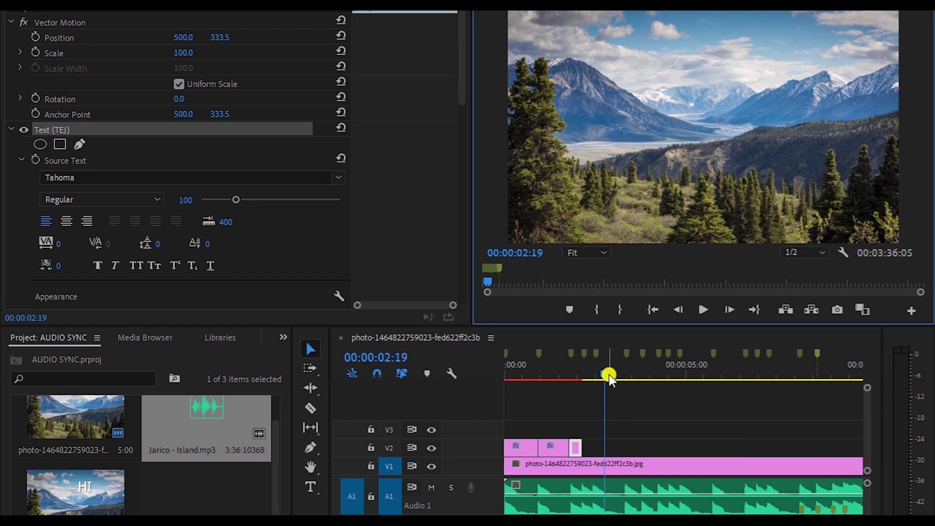
{"action": "left_click_drag", "start_coordinate": [609, 376], "coordinate": [491, 359]}
{"action": "left_click", "coordinate": [704, 315]}
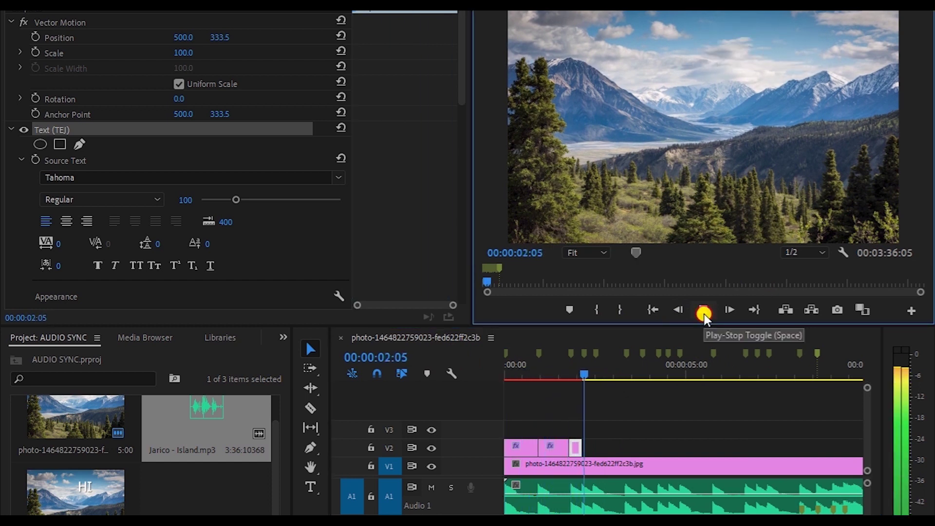
{"action": "left_click", "coordinate": [705, 315]}
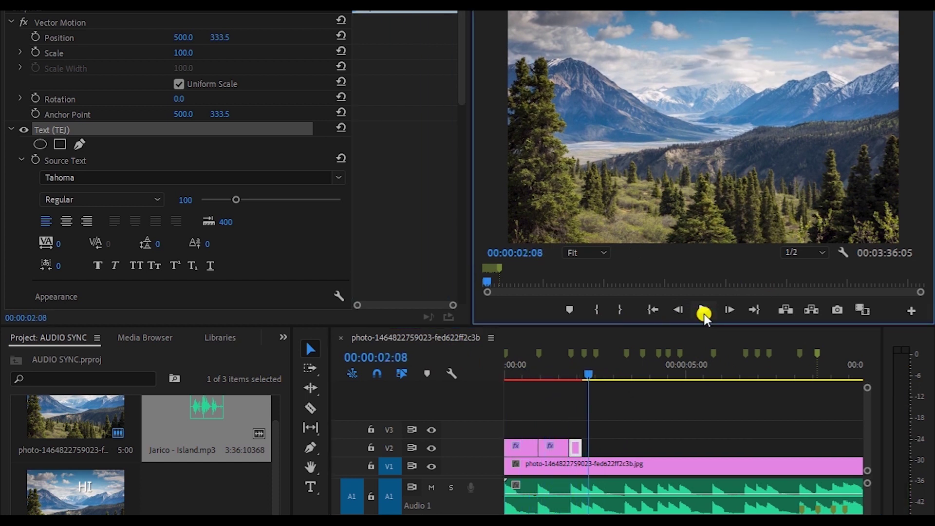
Step: Duplicate the TEJ title clip on V2 and place the copy right after the original
{"action": "left_click", "coordinate": [589, 374]}
{"action": "key", "text": "="}
{"action": "key", "text": "="}
{"action": "key", "text": "="}
{"action": "mouse_move", "coordinate": [620, 444]}
{"action": "left_mouse_down"}
{"action": "mouse_move", "coordinate": [665, 439]}
{"action": "mouse_move", "coordinate": [678, 447]}
{"action": "left_mouse_up"}
{"action": "left_click_drag", "start_coordinate": [685, 377], "coordinate": [661, 370]}
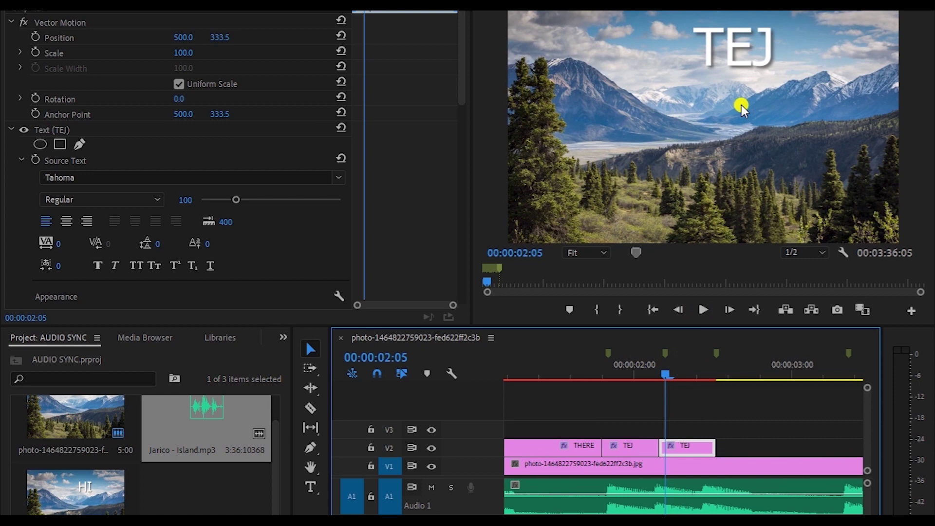
Step: Change the copied TEJ title's text to HERE
{"action": "left_click", "coordinate": [736, 56]}
{"action": "double_click", "coordinate": [731, 45]}
{"action": "key", "text": "BackSpace"}
{"action": "type", "text": "HERE"}
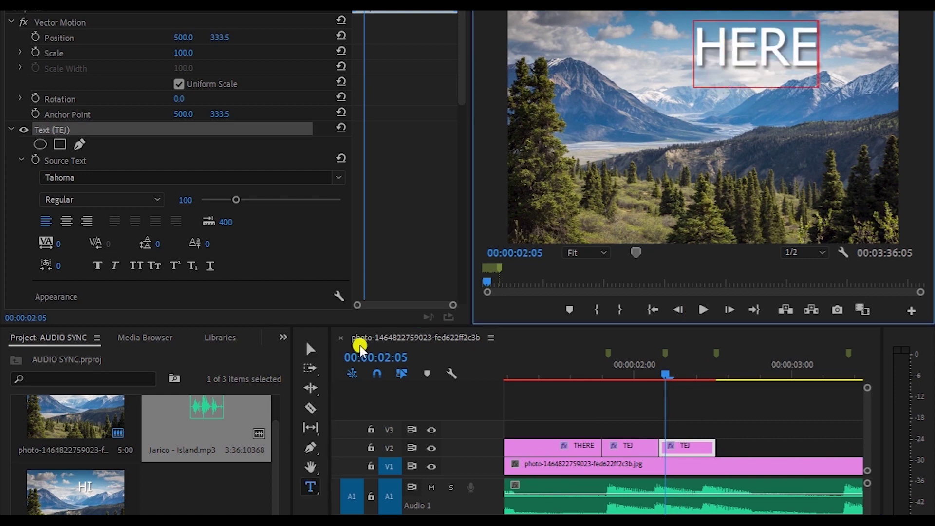
{"action": "type", "text": "v"}
{"action": "left_click", "coordinate": [752, 48]}
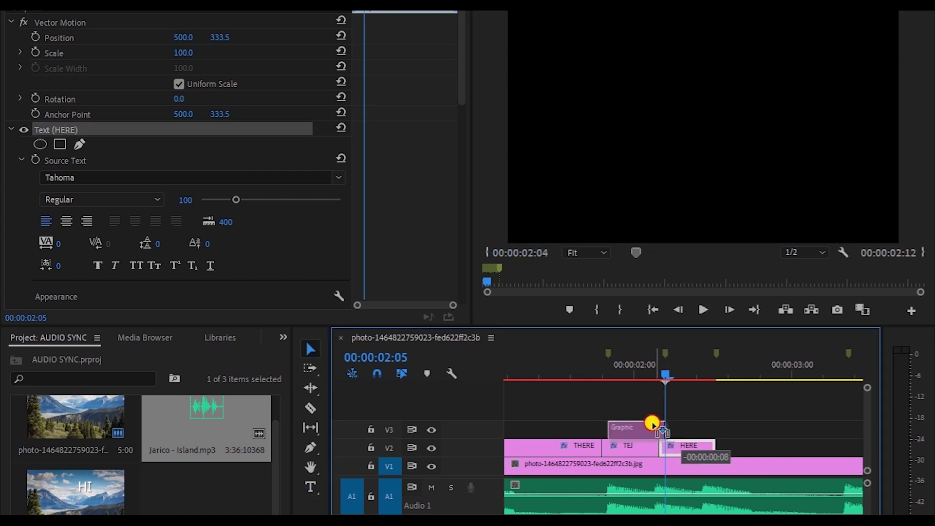
Step: Reposition the HERE clip on the title track and nudge its text slightly right
{"action": "left_click_drag", "start_coordinate": [654, 442], "coordinate": [650, 421]}
{"action": "key", "text": "="}
{"action": "left_click_drag", "start_coordinate": [731, 445], "coordinate": [697, 425]}
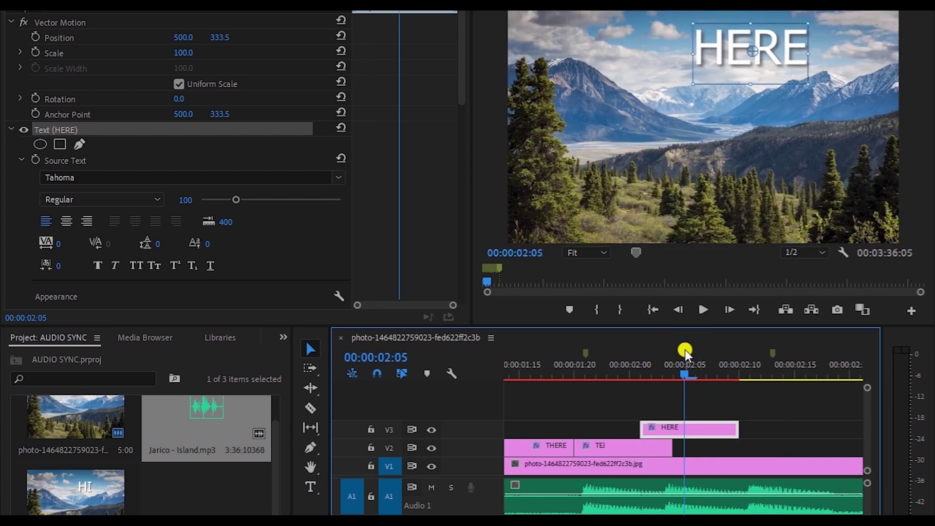
{"action": "left_click", "coordinate": [662, 369]}
{"action": "left_click", "coordinate": [764, 61]}
{"action": "left_click_drag", "start_coordinate": [764, 61], "coordinate": [767, 62]}
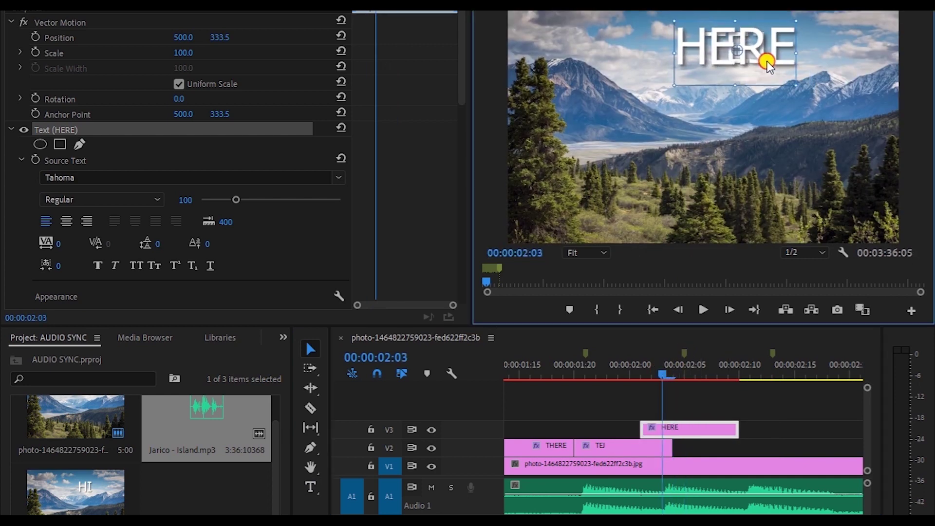
{"action": "left_click_drag", "start_coordinate": [669, 430], "coordinate": [689, 442]}
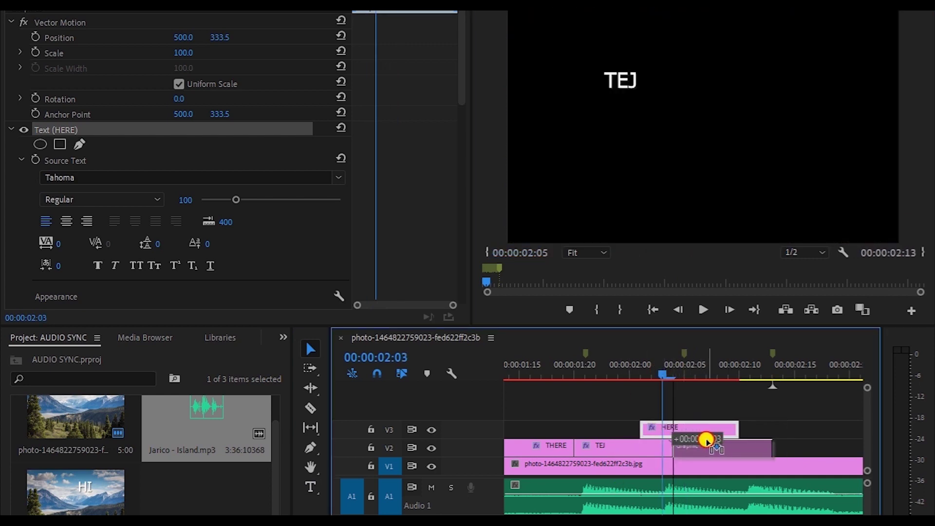
{"action": "left_click_drag", "start_coordinate": [689, 442], "coordinate": [699, 442]}
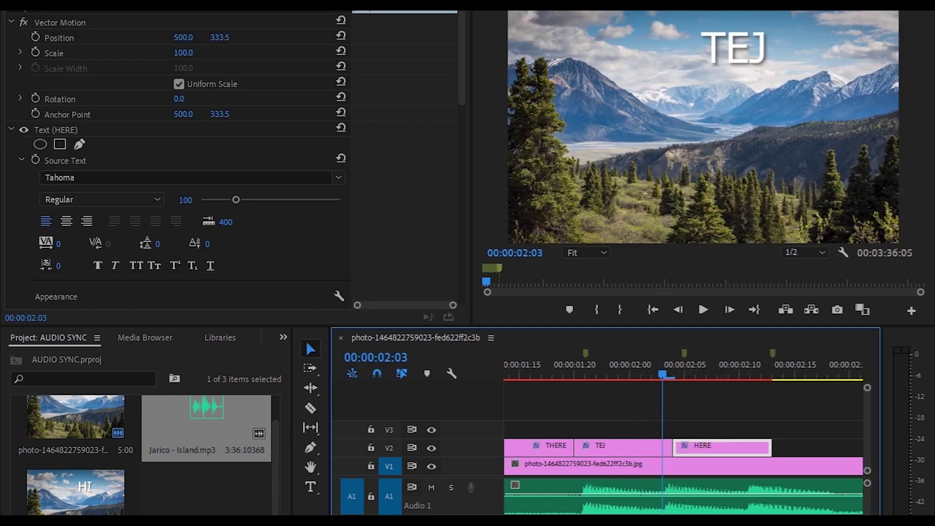
{"action": "key", "text": "minus"}
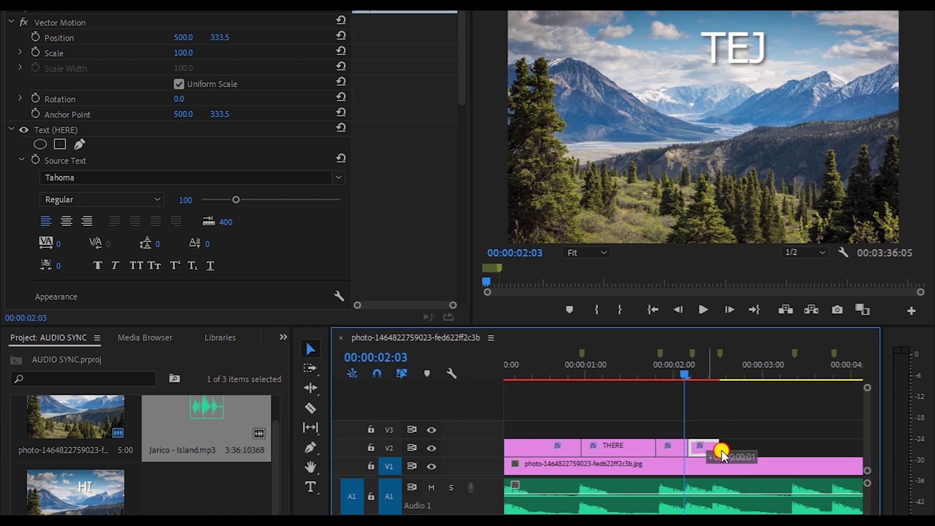
Step: Add a second HERE clip right after the first on V2
{"action": "left_click_drag", "start_coordinate": [722, 451], "coordinate": [743, 445]}
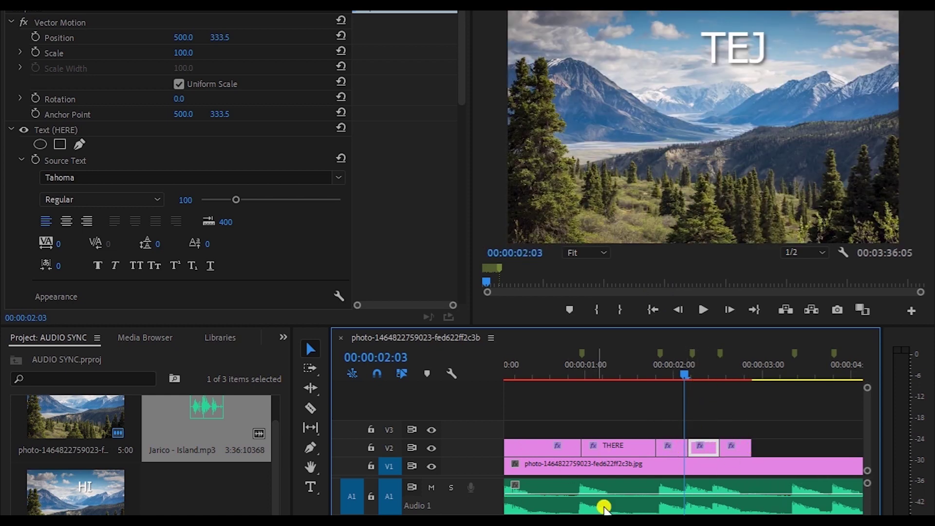
{"action": "key", "text": "equal"}
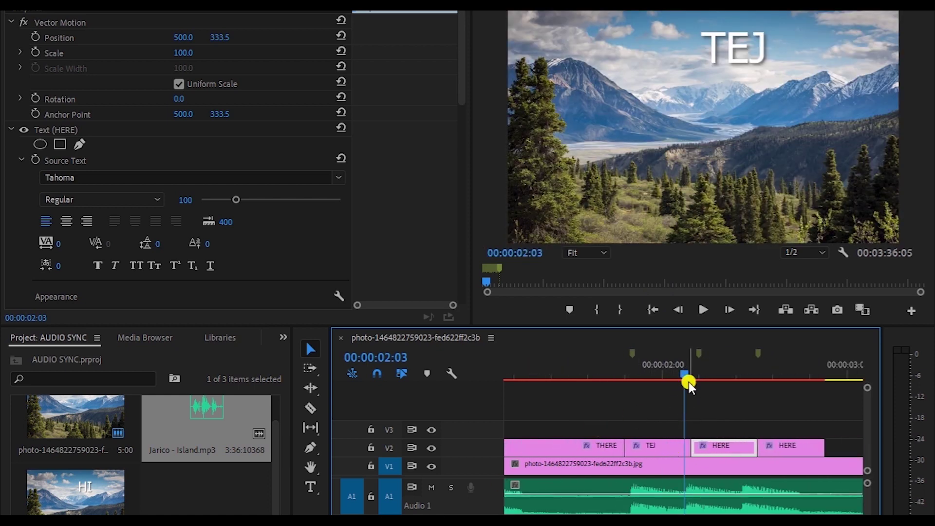
{"action": "left_click_drag", "start_coordinate": [689, 382], "coordinate": [760, 380]}
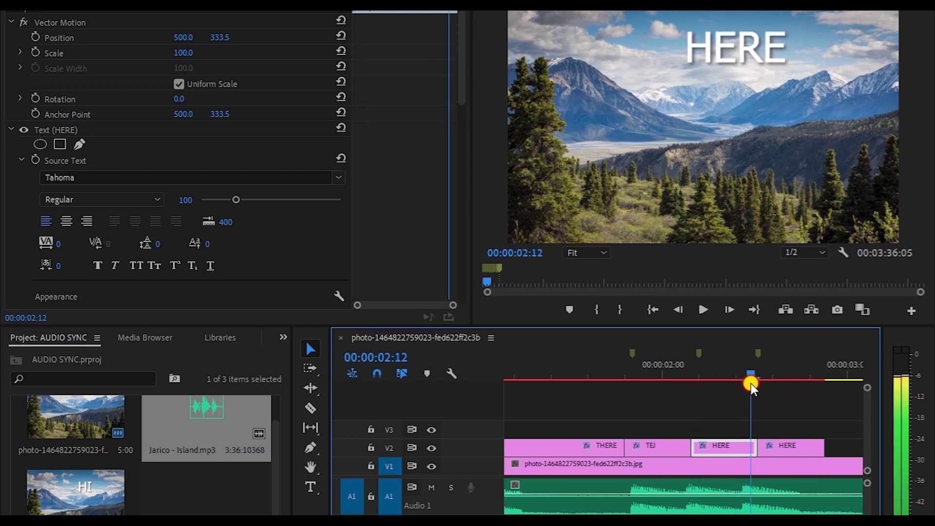
Step: Retitle the last HERE clip as AND
{"action": "left_click", "coordinate": [790, 442]}
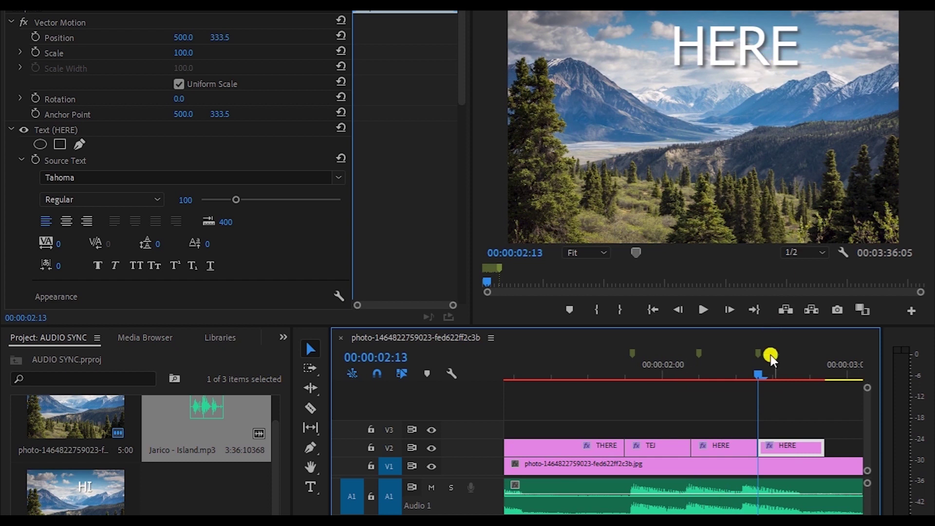
{"action": "left_click", "coordinate": [781, 365]}
{"action": "left_click", "coordinate": [749, 48]}
{"action": "double_click", "coordinate": [749, 49]}
{"action": "key", "text": "BackSpace"}
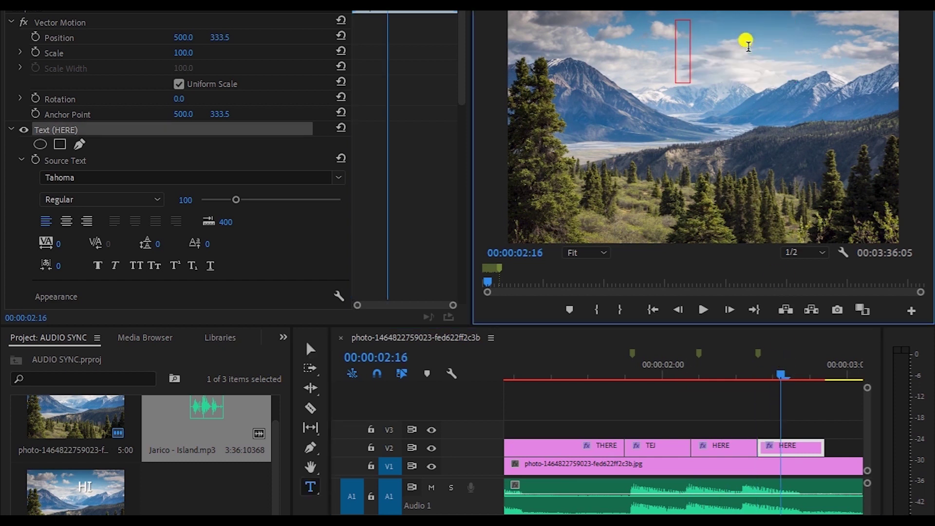
{"action": "type", "text": "AND"}
{"action": "left_click", "coordinate": [311, 349]}
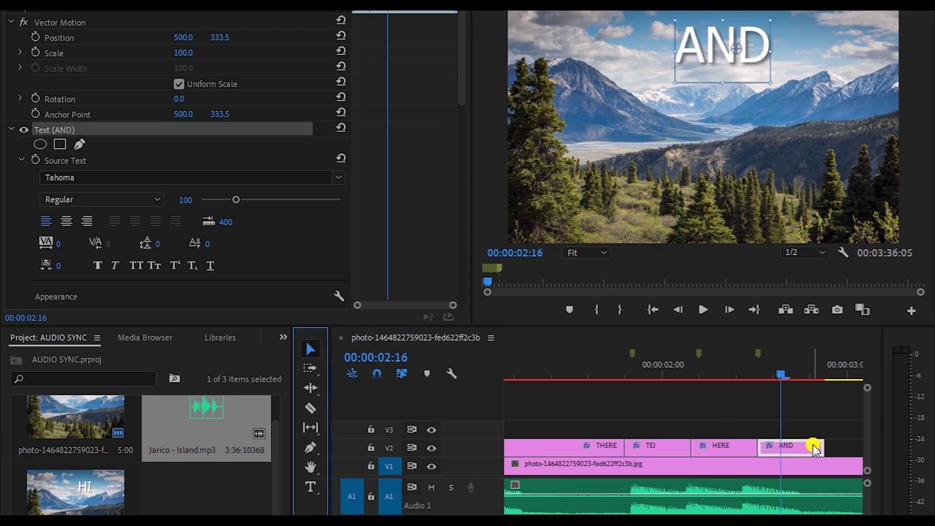
Step: Lay two AND copies further along V2, extending the first to the playhead
{"action": "left_click_drag", "start_coordinate": [548, 445], "coordinate": [656, 445]}
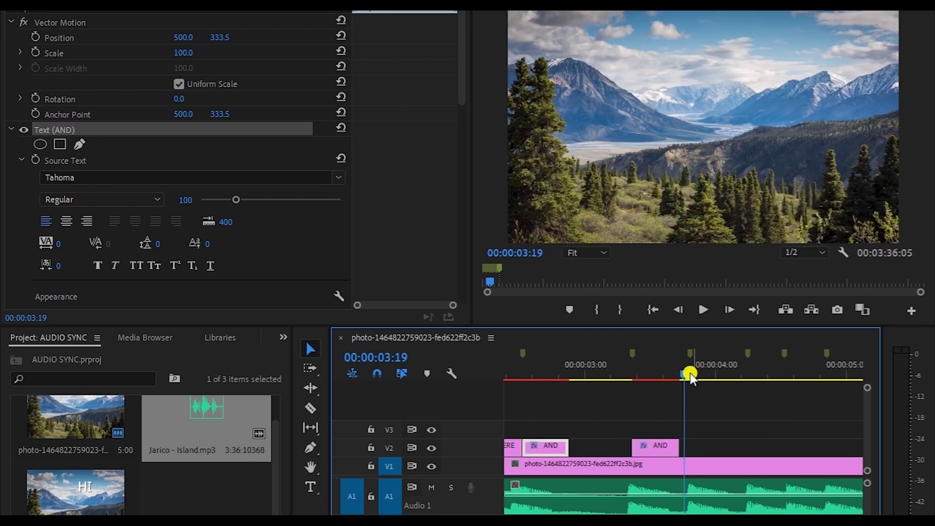
{"action": "left_click", "coordinate": [691, 373]}
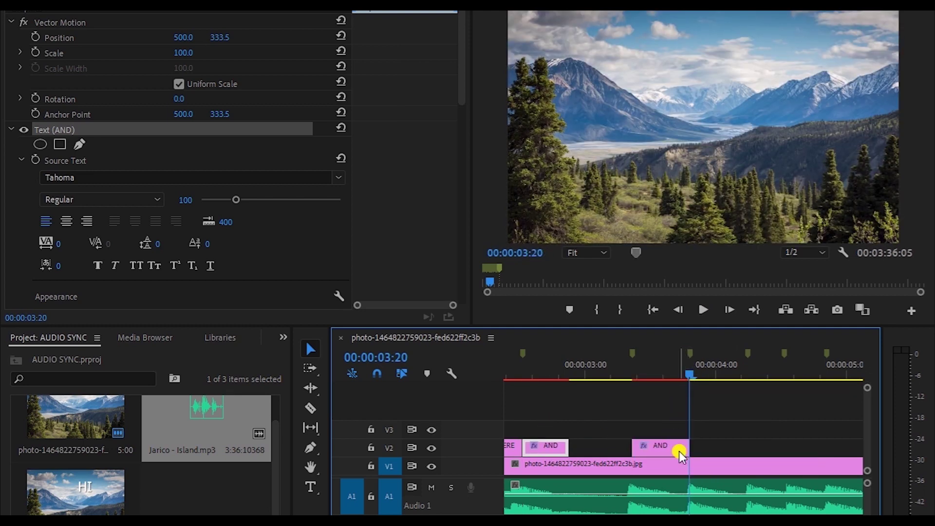
{"action": "mouse_move", "coordinate": [679, 452]}
{"action": "left_mouse_down"}
{"action": "mouse_move", "coordinate": [698, 447]}
{"action": "mouse_move", "coordinate": [748, 473]}
{"action": "left_mouse_up"}
{"action": "left_click_drag", "start_coordinate": [691, 373], "coordinate": [751, 373]}
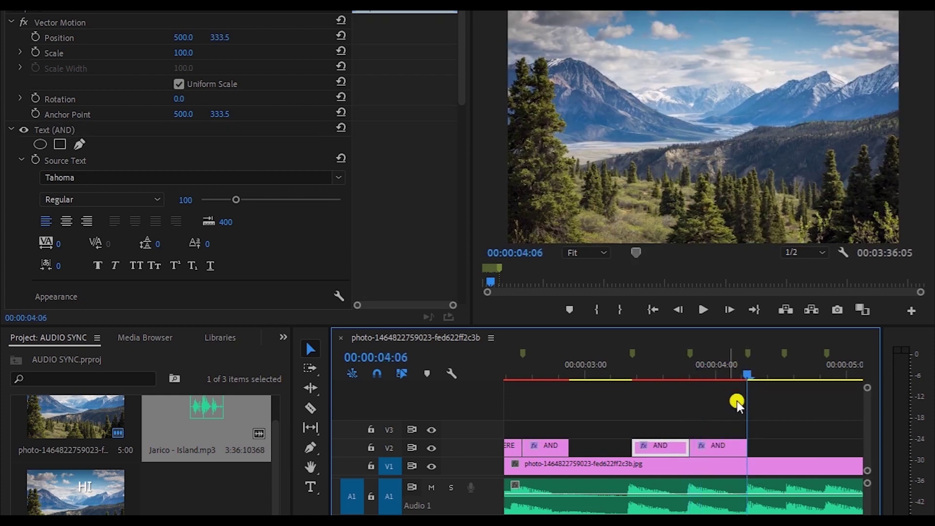
{"action": "left_click_drag", "start_coordinate": [723, 371], "coordinate": [669, 373]}
Step: Retitle an AND copy as WELCOME, shift its text left, and place it after AND
{"action": "double_click", "coordinate": [716, 41]}
{"action": "type", "text": "WE"}
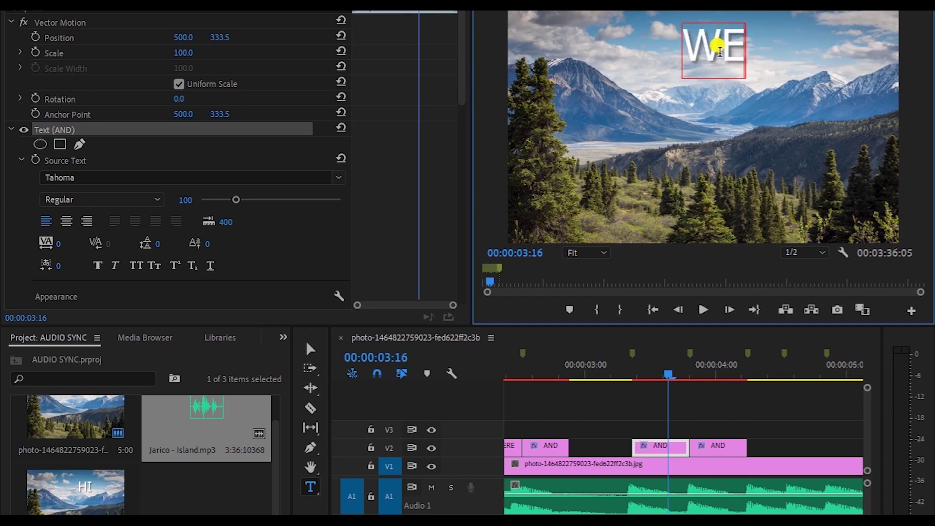
{"action": "type", "text": "LCOME"}
{"action": "key", "text": "Escape"}
{"action": "left_click_drag", "start_coordinate": [637, 442], "coordinate": [569, 424]}
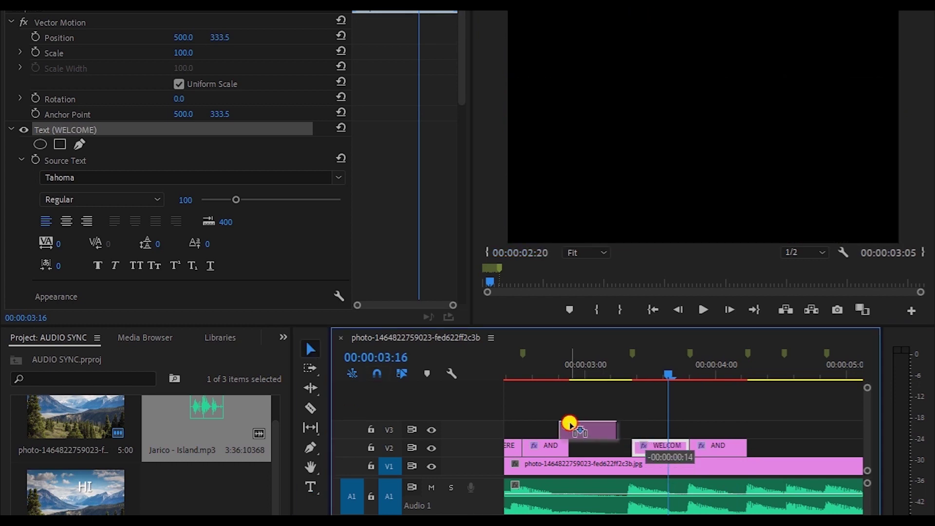
{"action": "left_click_drag", "start_coordinate": [573, 350], "coordinate": [564, 352]}
{"action": "left_click", "coordinate": [739, 45]}
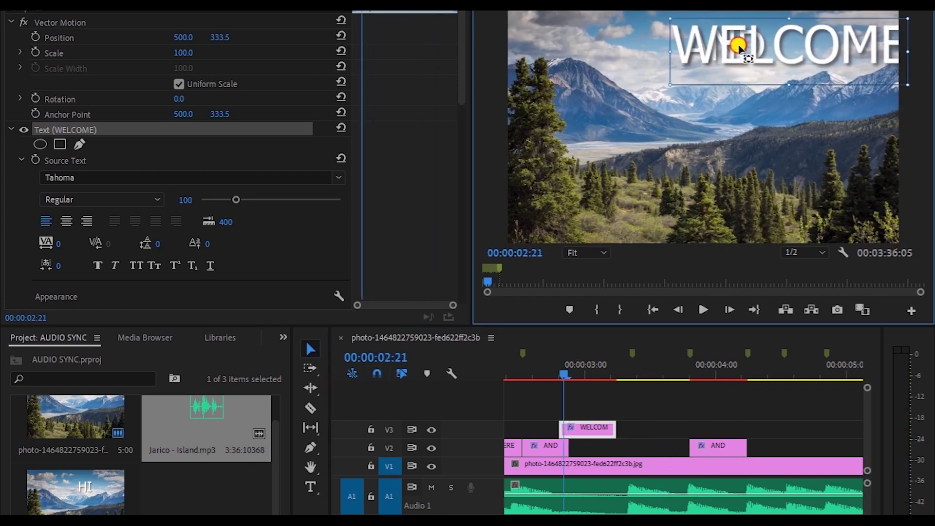
{"action": "left_click_drag", "start_coordinate": [738, 46], "coordinate": [674, 44]}
{"action": "left_click", "coordinate": [587, 426]}
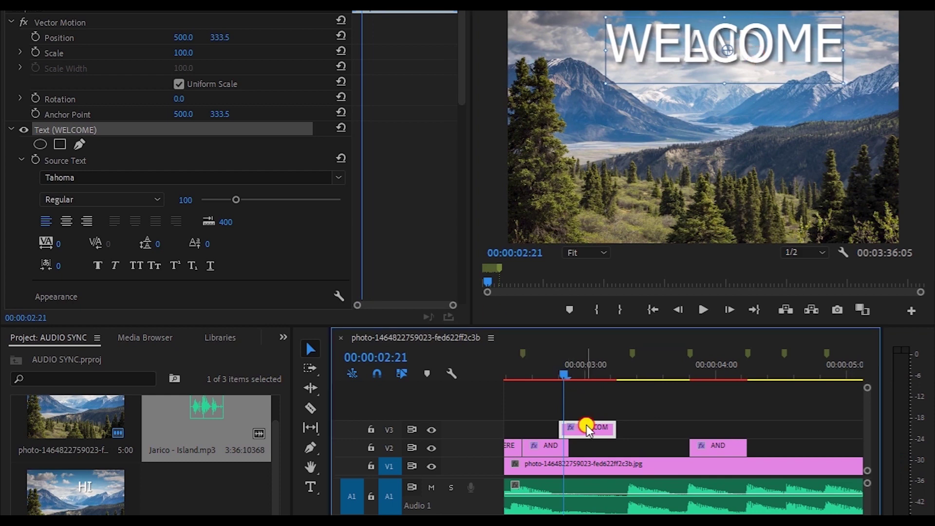
{"action": "left_click_drag", "start_coordinate": [587, 424], "coordinate": [648, 440]}
{"action": "left_click_drag", "start_coordinate": [572, 373], "coordinate": [706, 395]}
Step: Retitle the last AND copy as BACK and settle it right after WELCOME
{"action": "left_click", "coordinate": [721, 192]}
{"action": "key", "text": "t"}
{"action": "double_click", "coordinate": [720, 36]}
{"action": "key", "text": "BackSpace"}
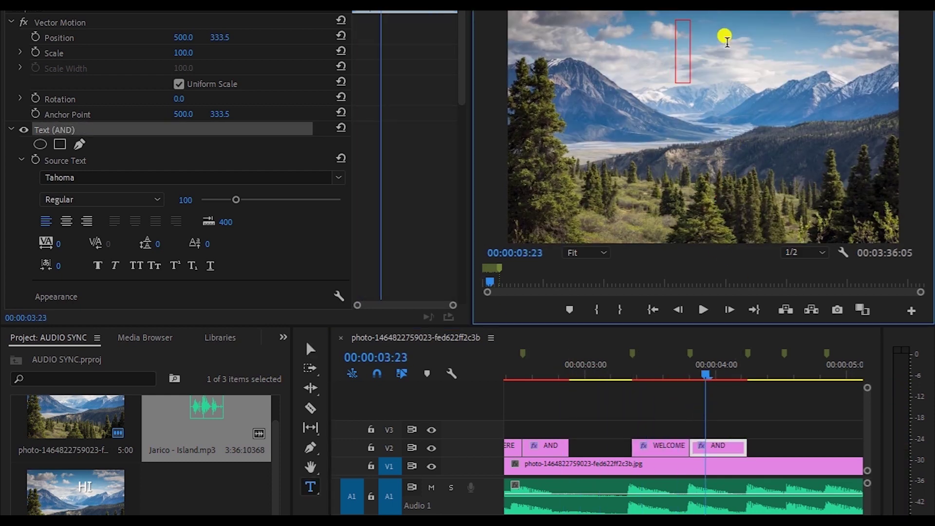
{"action": "type", "text": "BACK"}
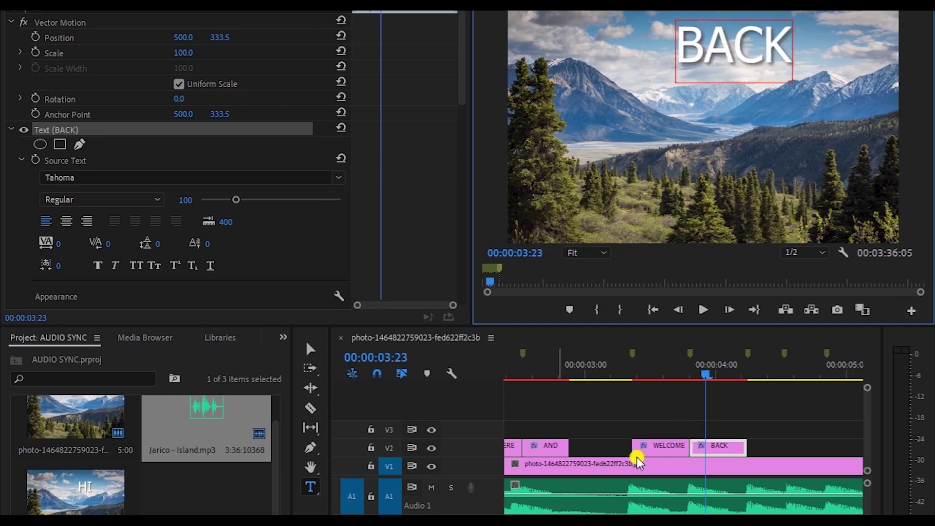
{"action": "left_click", "coordinate": [310, 350]}
{"action": "mouse_move", "coordinate": [717, 444]}
{"action": "left_mouse_down"}
{"action": "mouse_move", "coordinate": [672, 428]}
{"action": "mouse_move", "coordinate": [717, 445]}
{"action": "left_mouse_up"}
{"action": "left_click", "coordinate": [673, 374]}
{"action": "key", "text": "minus"}
{"action": "key", "text": "minus"}
{"action": "key", "text": "minus"}
Step: Return to the sequence start and play the finished title sequence
{"action": "key", "text": "equal"}
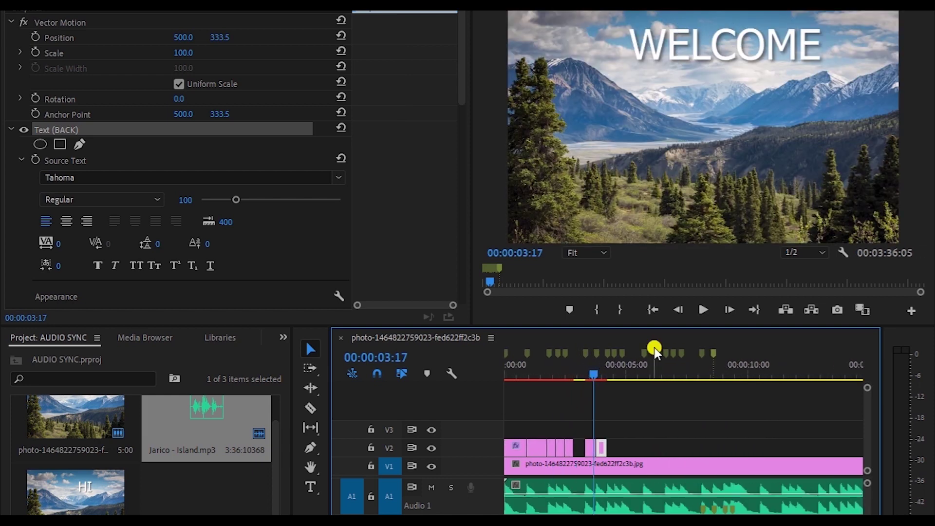
{"action": "key", "text": "Home"}
{"action": "left_click", "coordinate": [705, 309]}
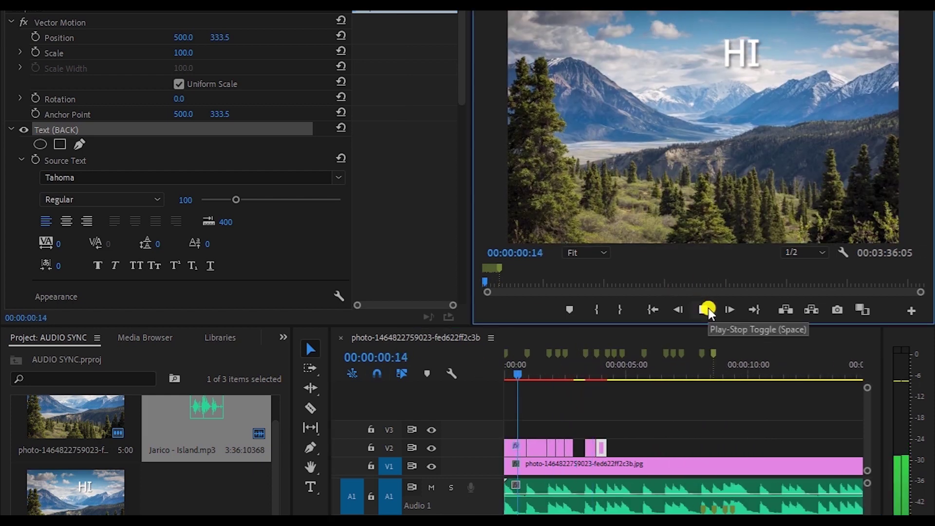
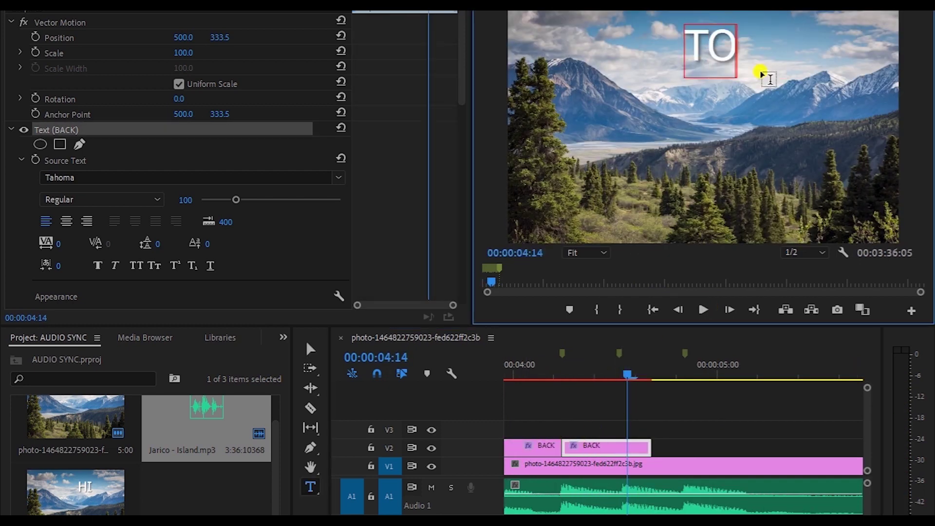
Step: Retitle the second caption as TO and trim it to end at 04:13
{"action": "left_click", "coordinate": [310, 350]}
{"action": "left_click", "coordinate": [623, 373]}
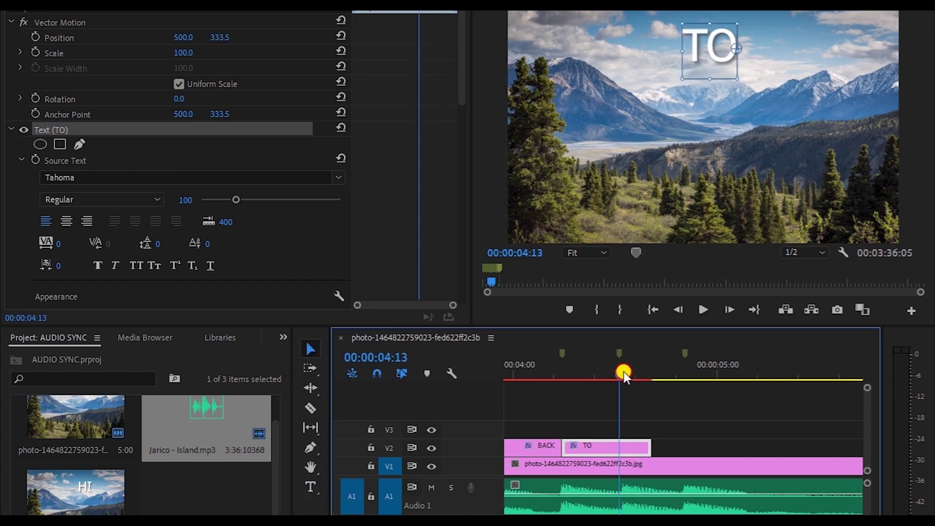
{"action": "key", "text": "c"}
{"action": "left_click", "coordinate": [619, 445]}
{"action": "key", "text": "v"}
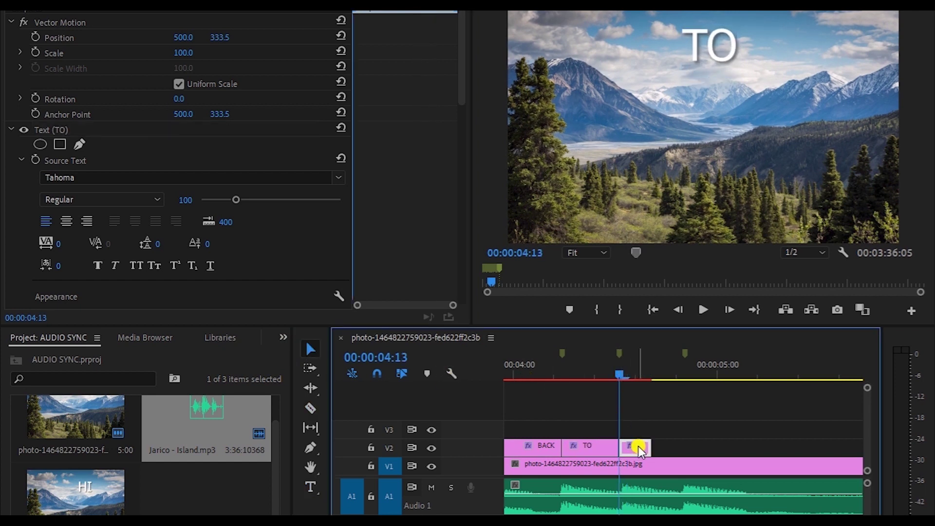
{"action": "key", "text": "Delete"}
Step: Review the TO clip with the playhead moved back near 04:08
{"action": "left_click", "coordinate": [609, 443]}
{"action": "left_click", "coordinate": [582, 375]}
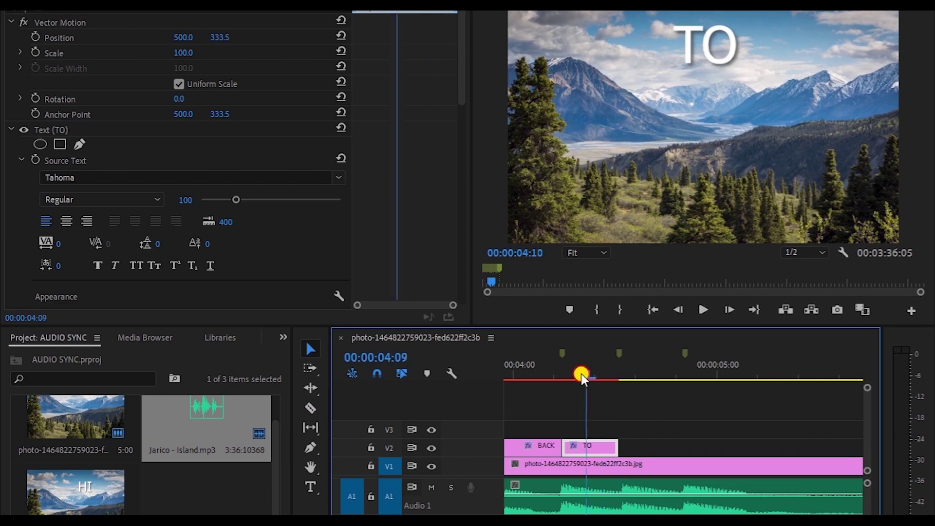
{"action": "left_click", "coordinate": [713, 64]}
{"action": "left_click", "coordinate": [622, 410]}
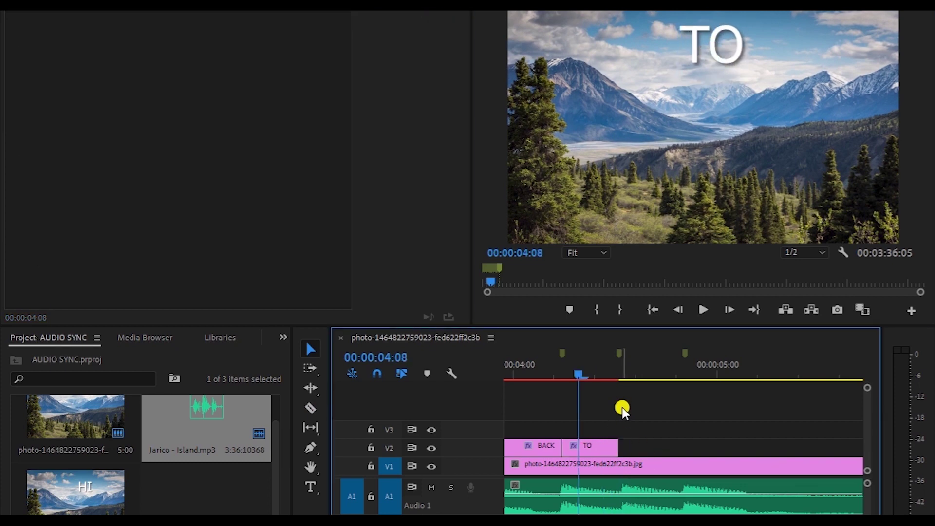
{"action": "key", "text": "Right"}
{"action": "key", "text": "Right"}
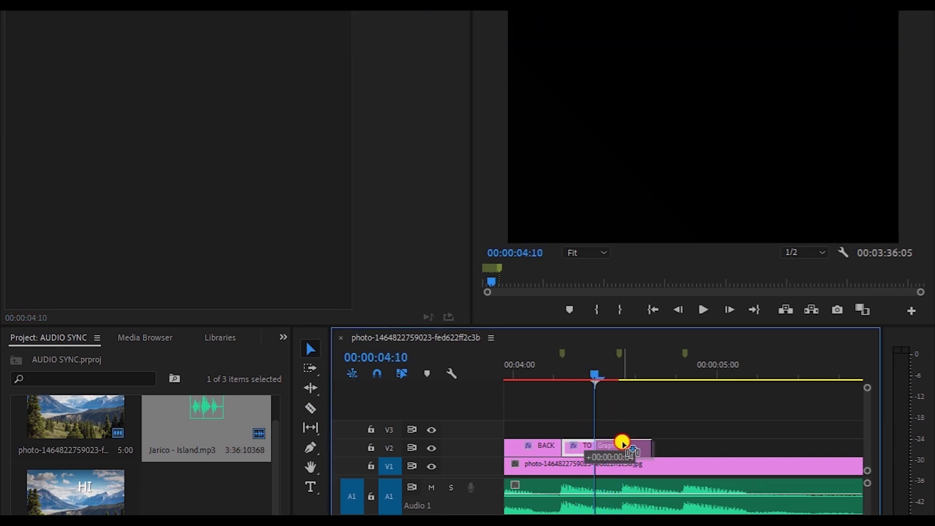
Step: Duplicate the TO caption right after itself and retype it as THIS
{"action": "left_click_drag", "start_coordinate": [586, 445], "coordinate": [644, 445], "text": "alt"}
{"action": "left_click", "coordinate": [619, 409]}
{"action": "left_click_drag", "start_coordinate": [622, 365], "coordinate": [635, 369]}
{"action": "left_click", "coordinate": [644, 447]}
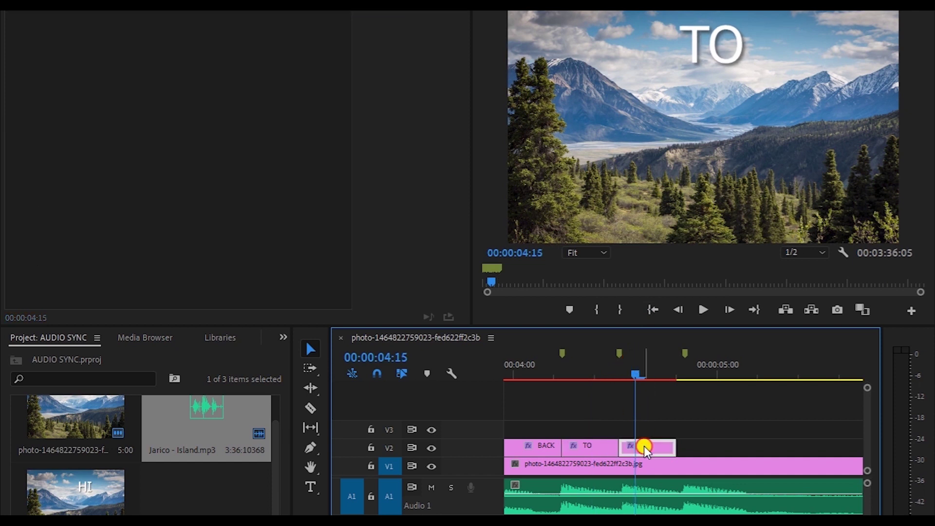
{"action": "double_click", "coordinate": [691, 42]}
{"action": "type", "text": "THIS"}
{"action": "key", "text": "Escape"}
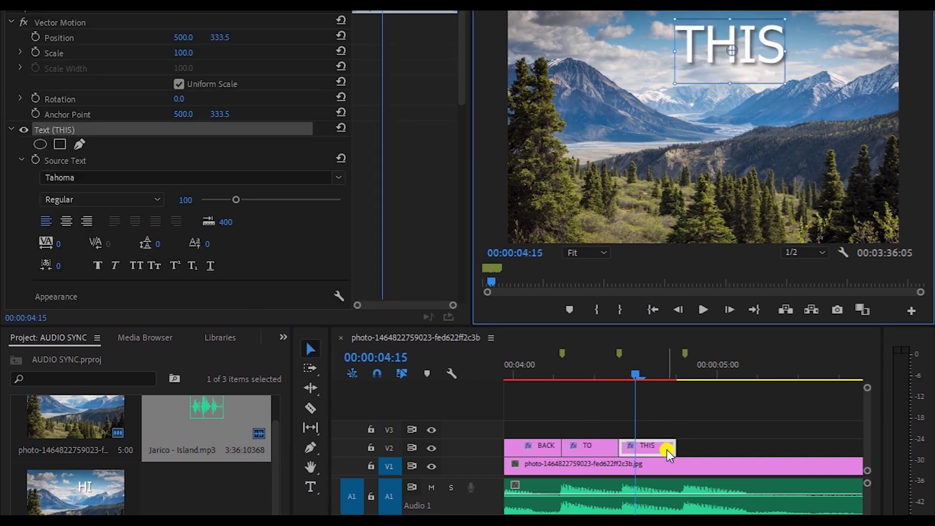
Step: Duplicate THIS after itself, retype it as TUTORIAL, and shift the title left to fit
{"action": "left_click_drag", "start_coordinate": [667, 448], "coordinate": [732, 445], "text": "alt"}
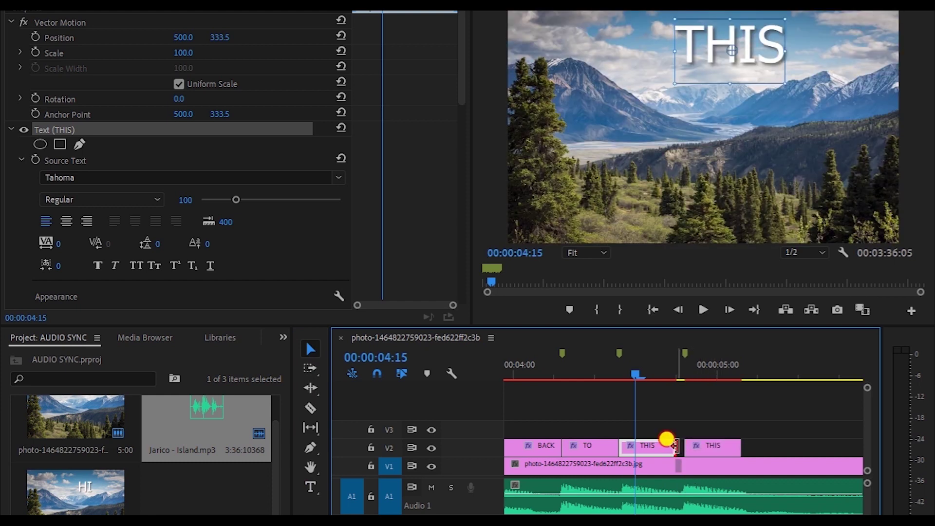
{"action": "left_click", "coordinate": [685, 361]}
{"action": "left_click", "coordinate": [704, 445]}
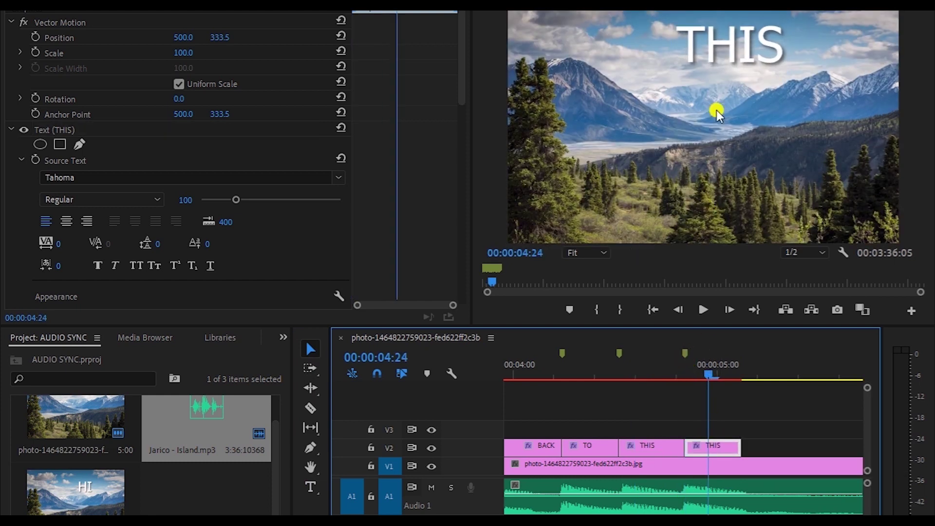
{"action": "double_click", "coordinate": [731, 43]}
{"action": "type", "text": "TUTORIAL"}
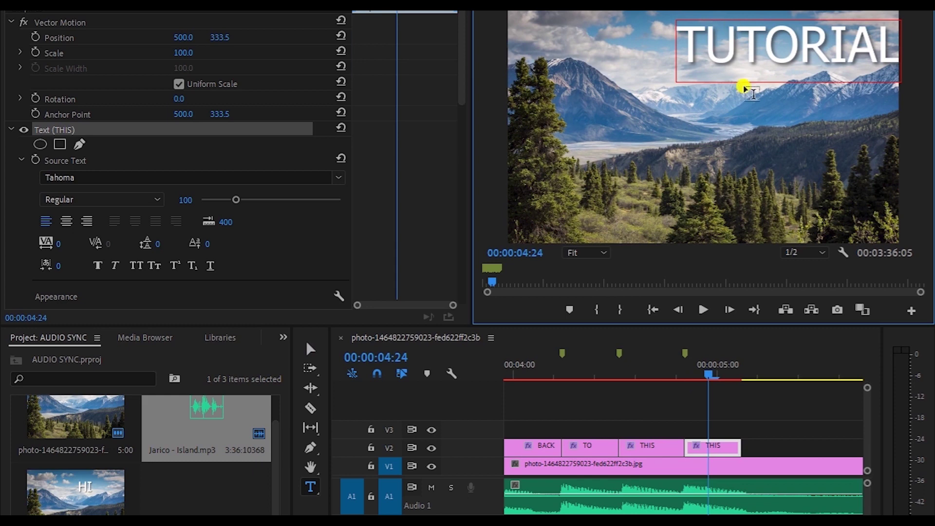
{"action": "key", "text": "Escape"}
{"action": "left_click_drag", "start_coordinate": [795, 52], "coordinate": [781, 51]}
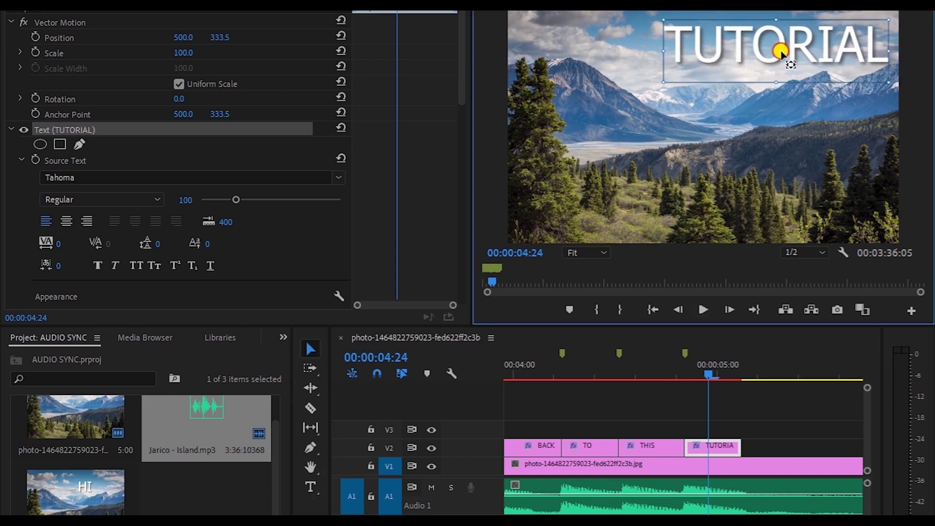
{"action": "key", "text": "minus"}
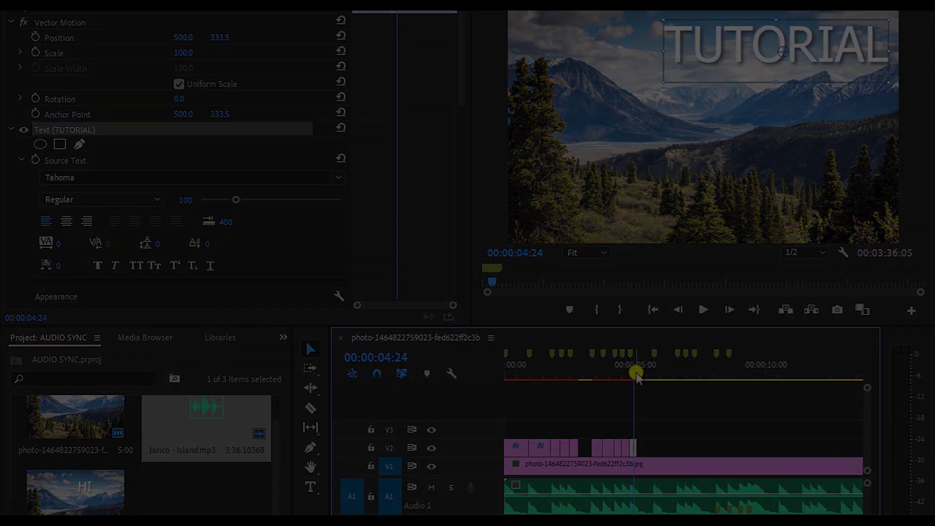